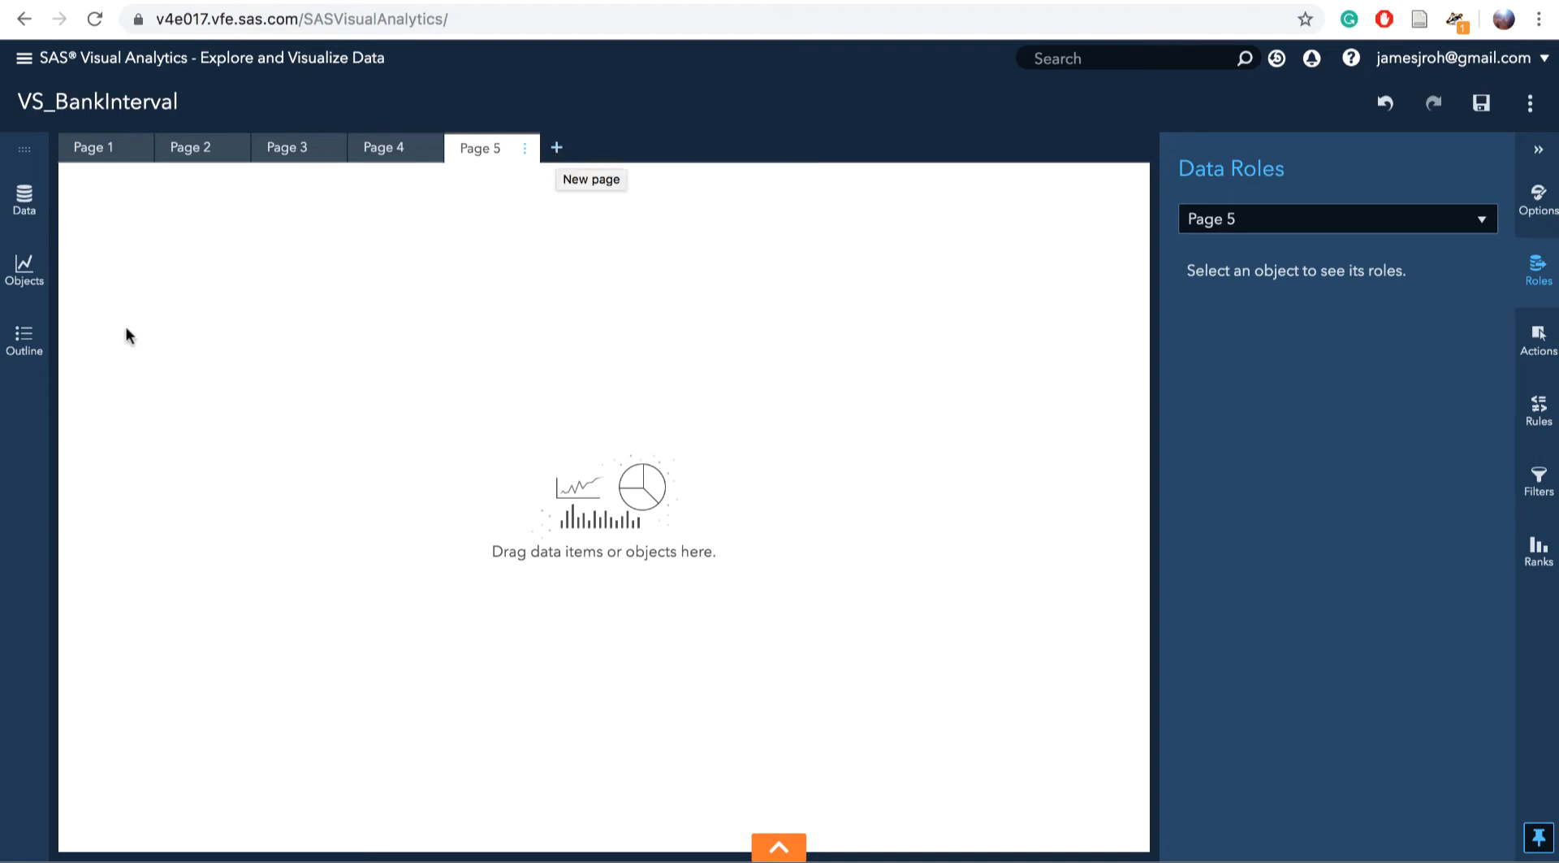
# Drag tgt Count Number New Products onto Page 5 to create its histogram, then add a blank Page 6
pyautogui.click(24, 199)
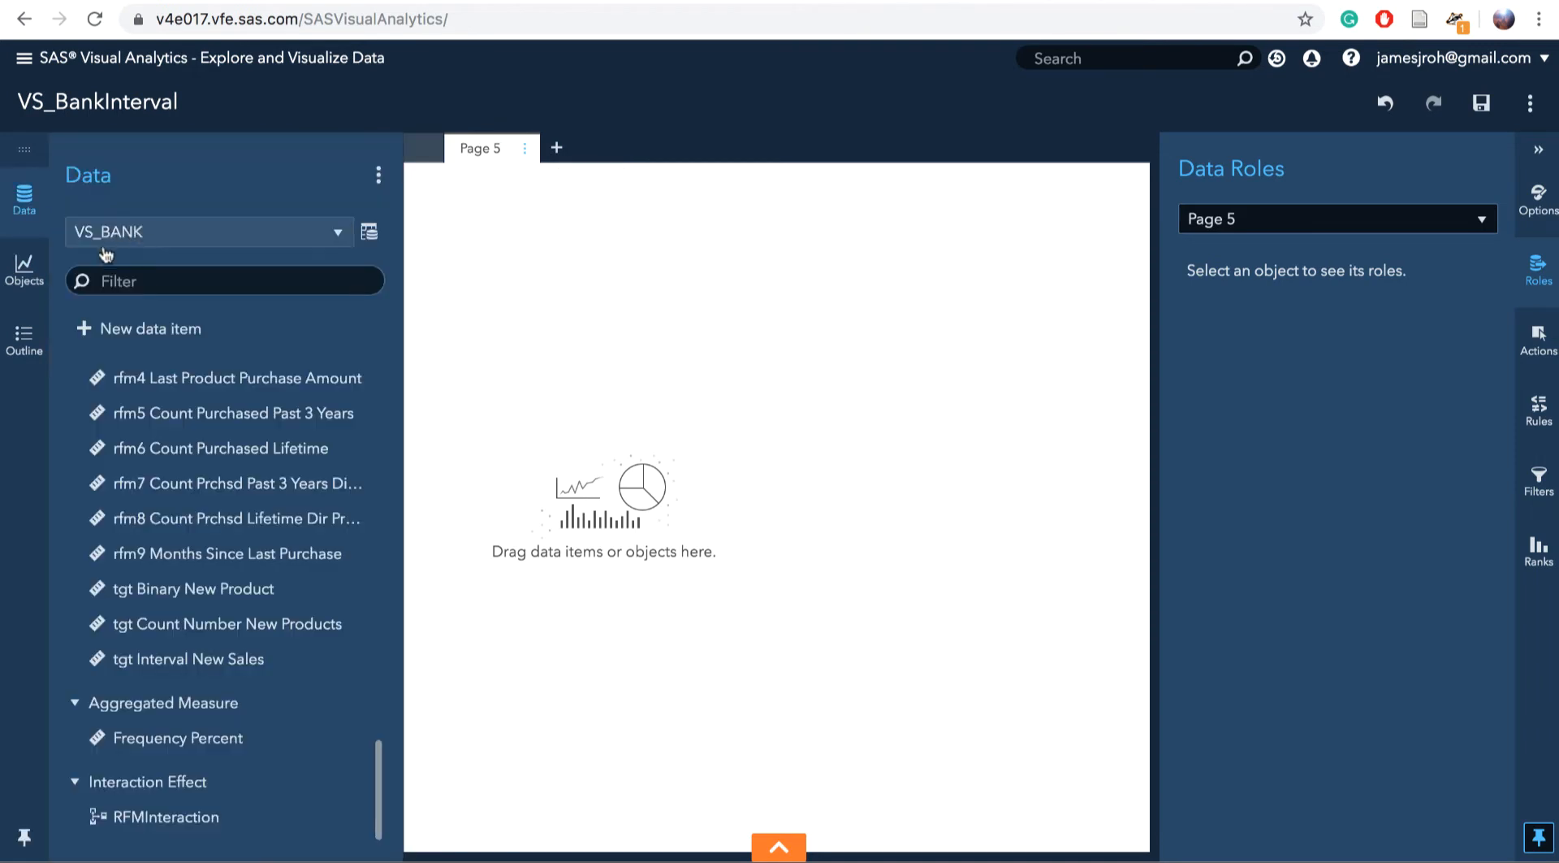
pyautogui.moveTo(178, 581)
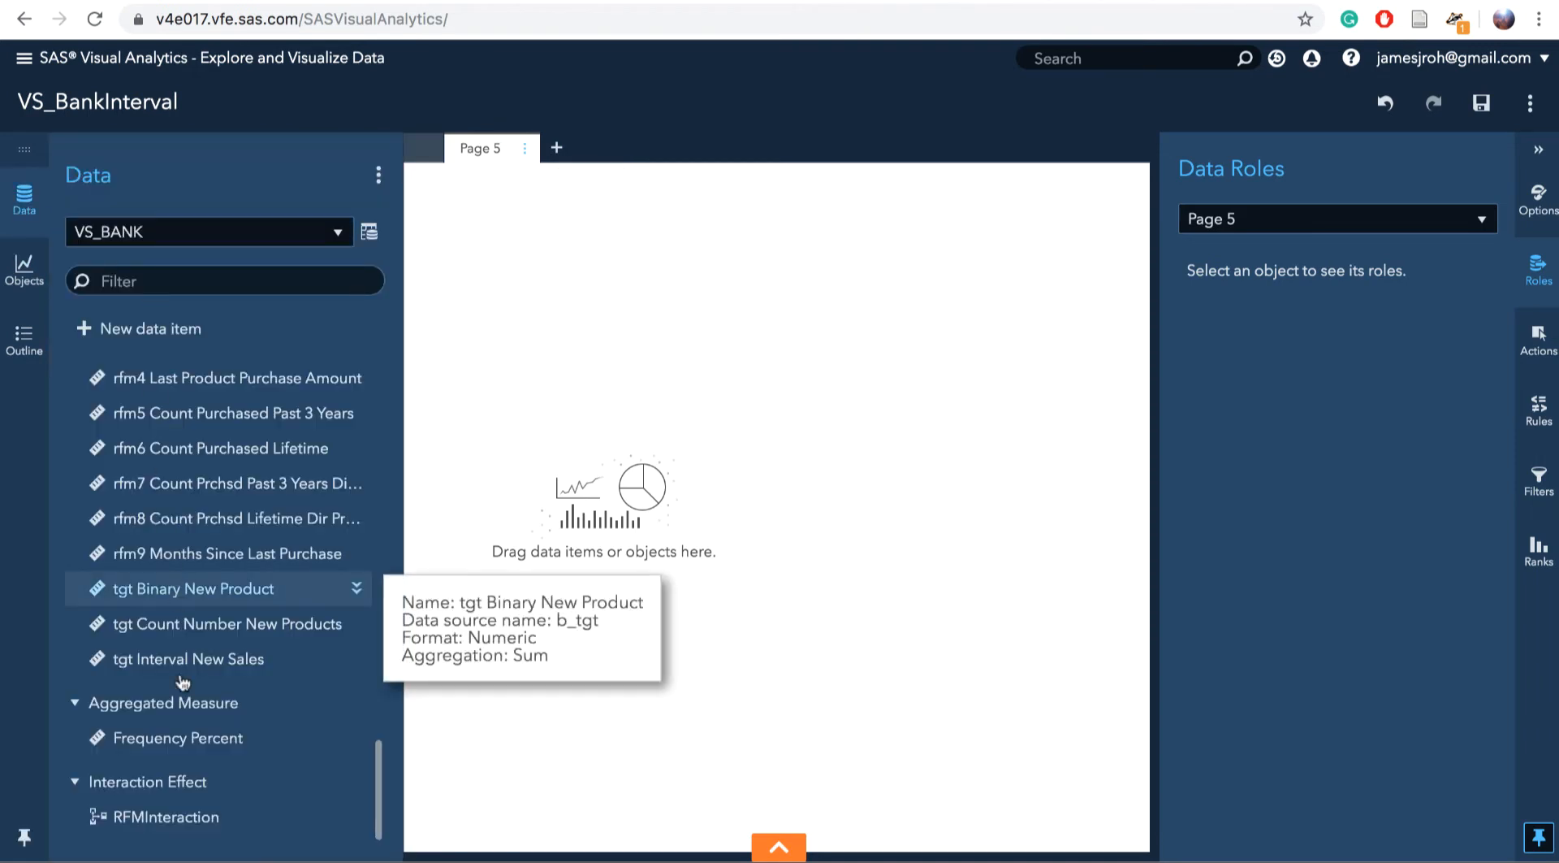
pyautogui.moveTo(166, 630)
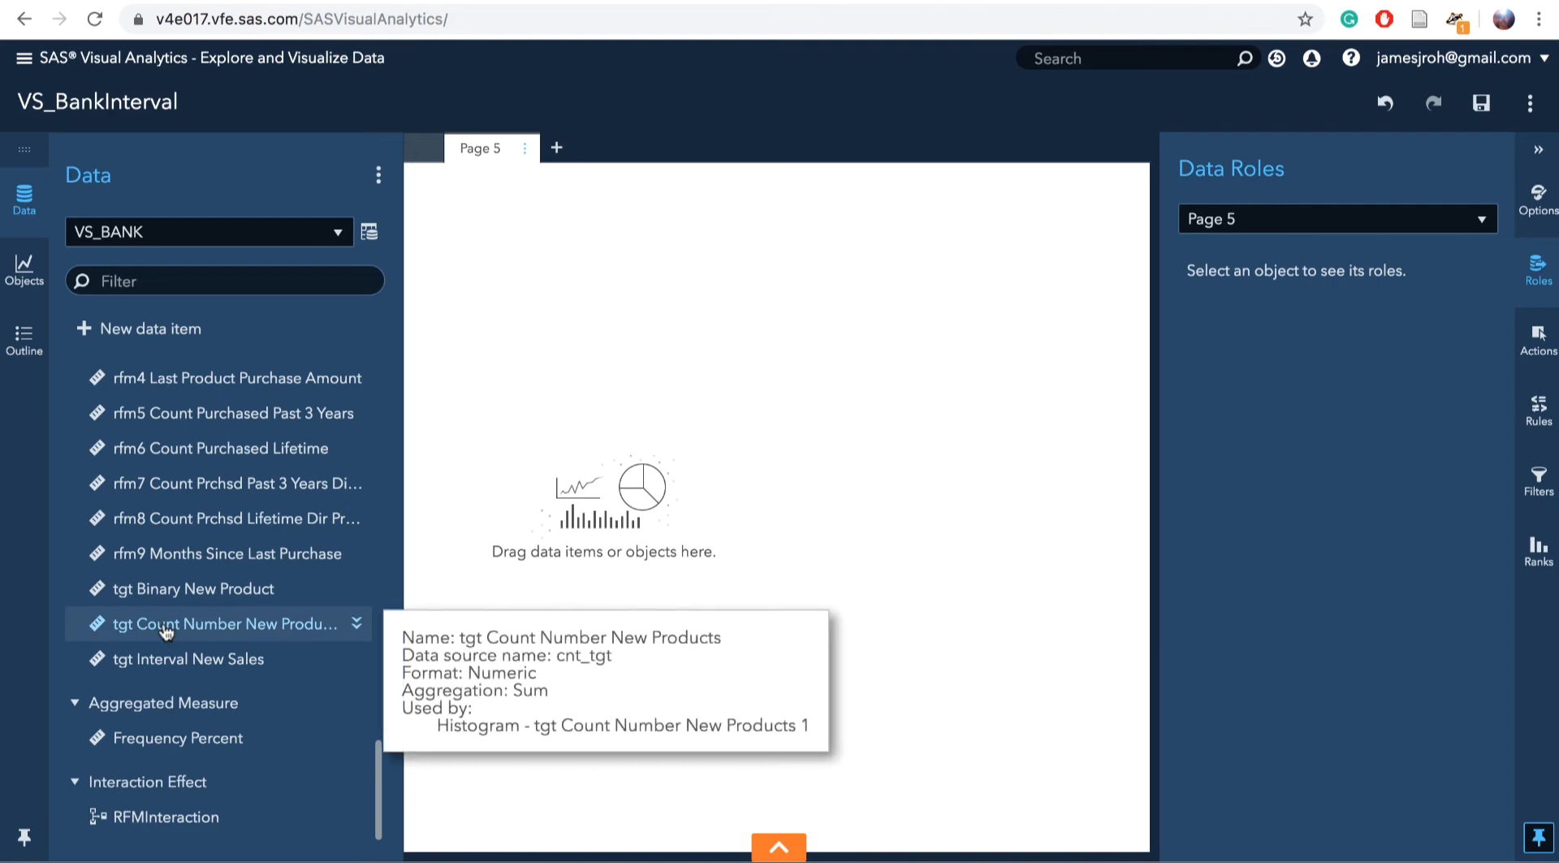
pyautogui.scroll(10, 167, 630)
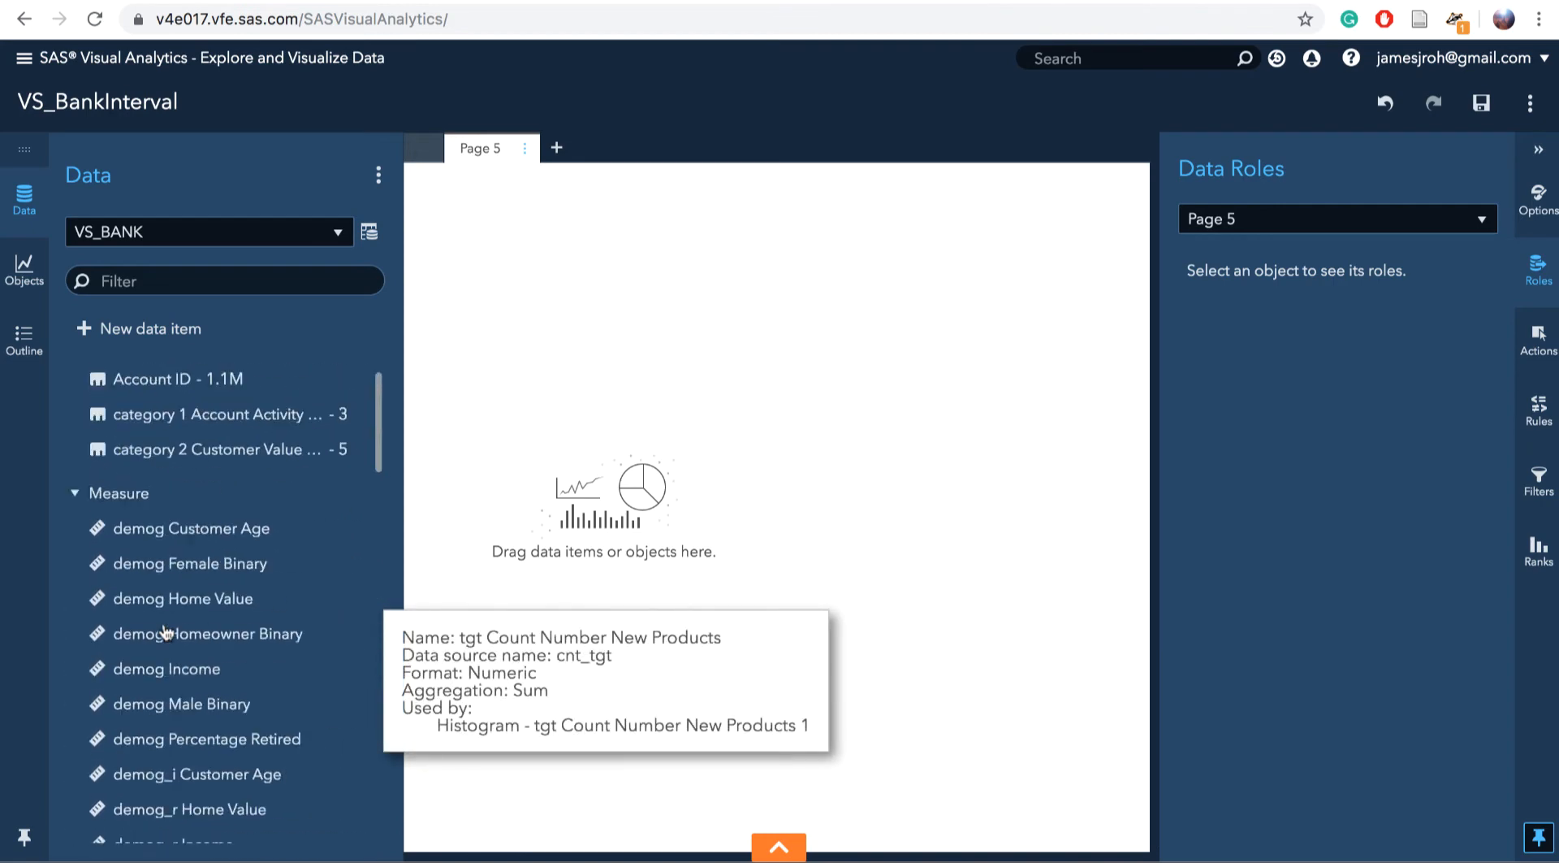
pyautogui.scroll(-10, 167, 632)
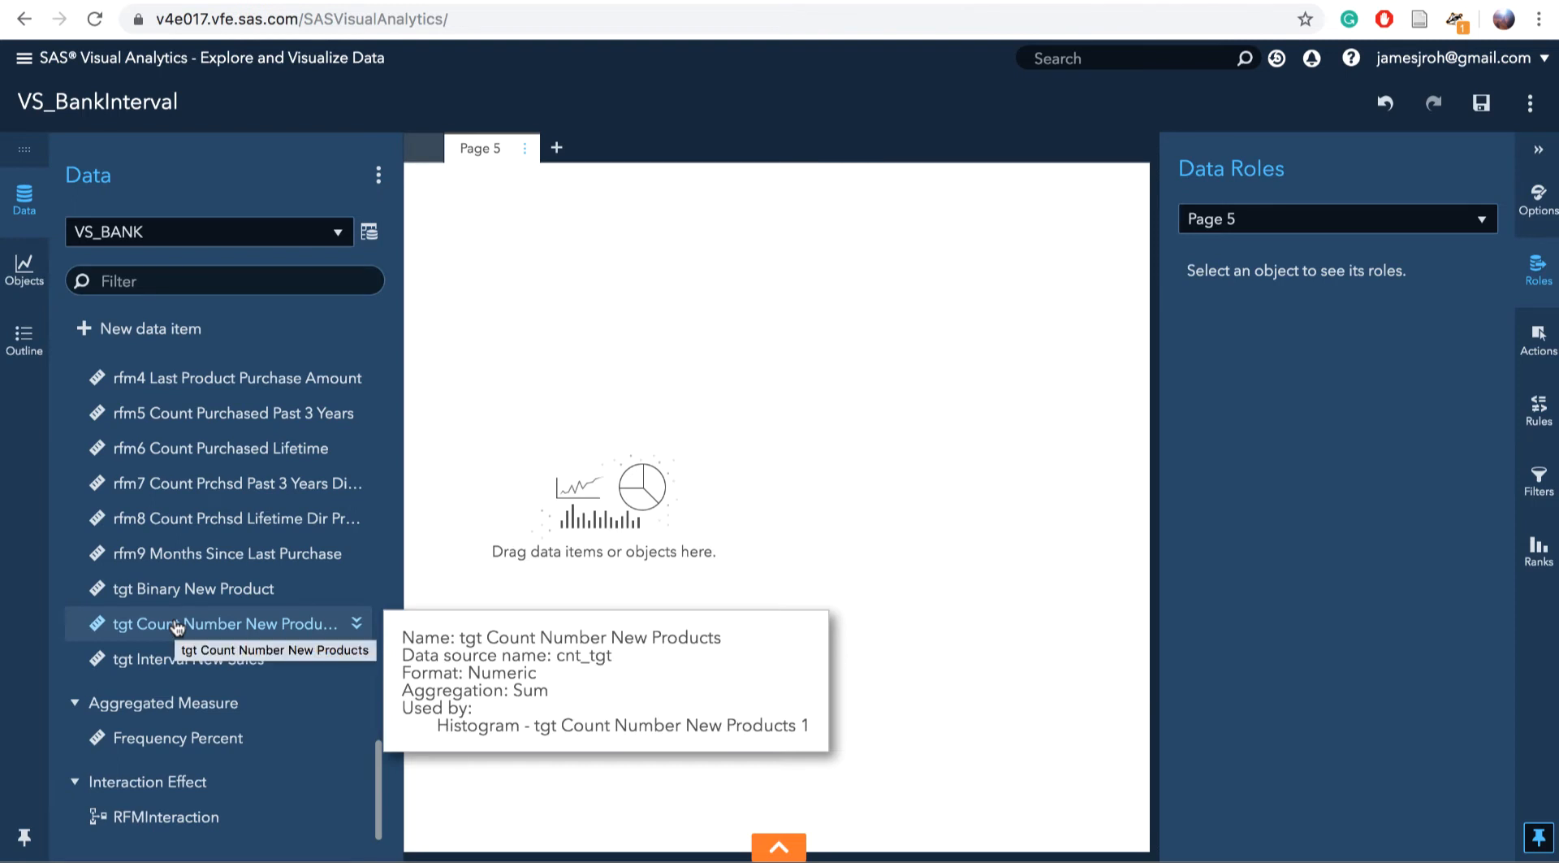
pyautogui.moveTo(177, 626); pyautogui.dragTo(589, 569)
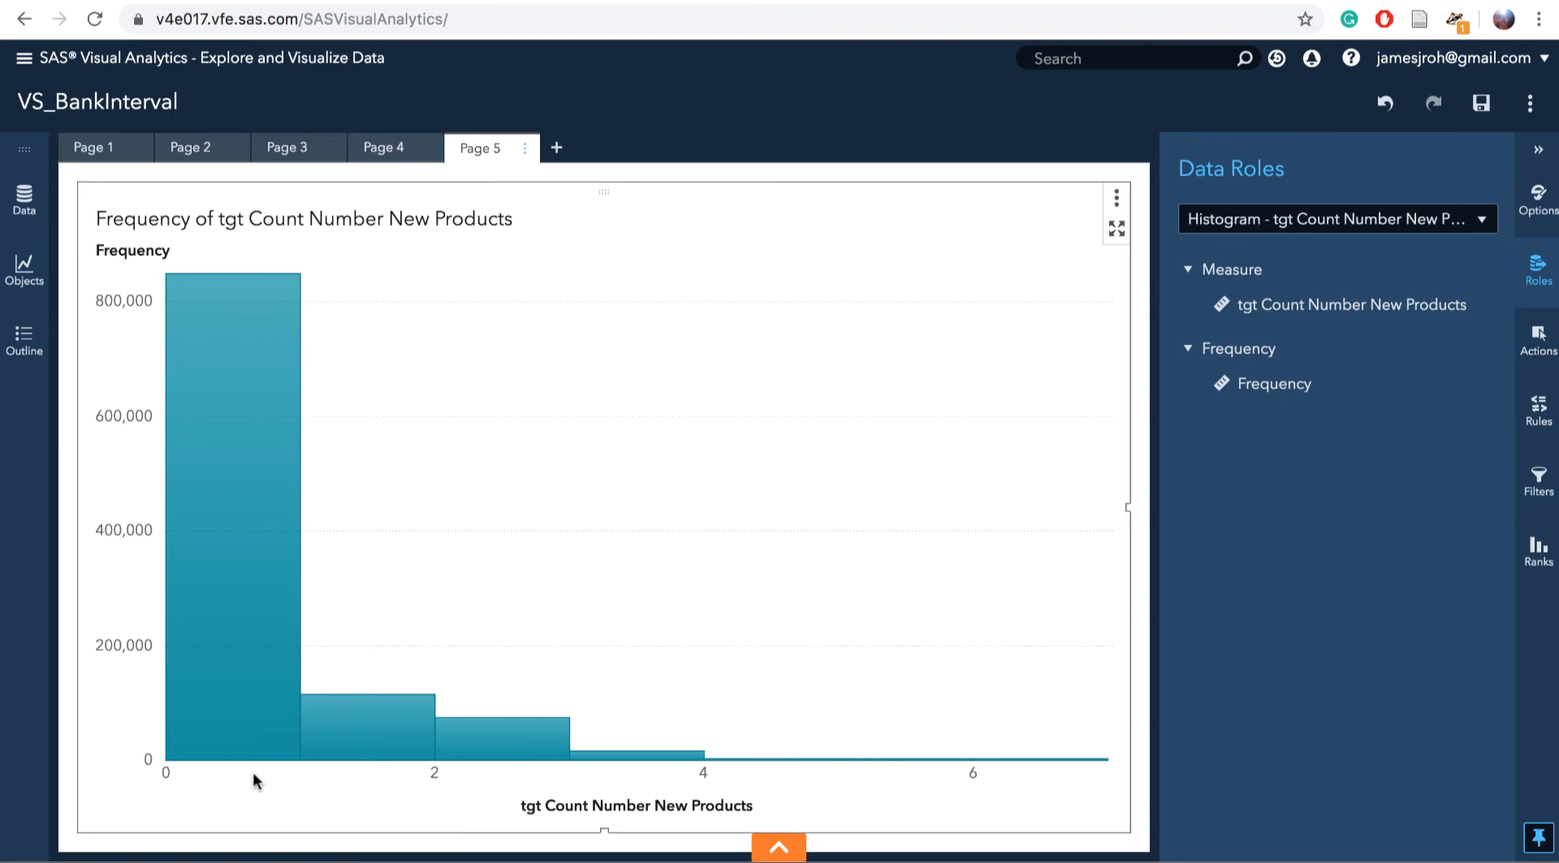
pyautogui.click(556, 149)
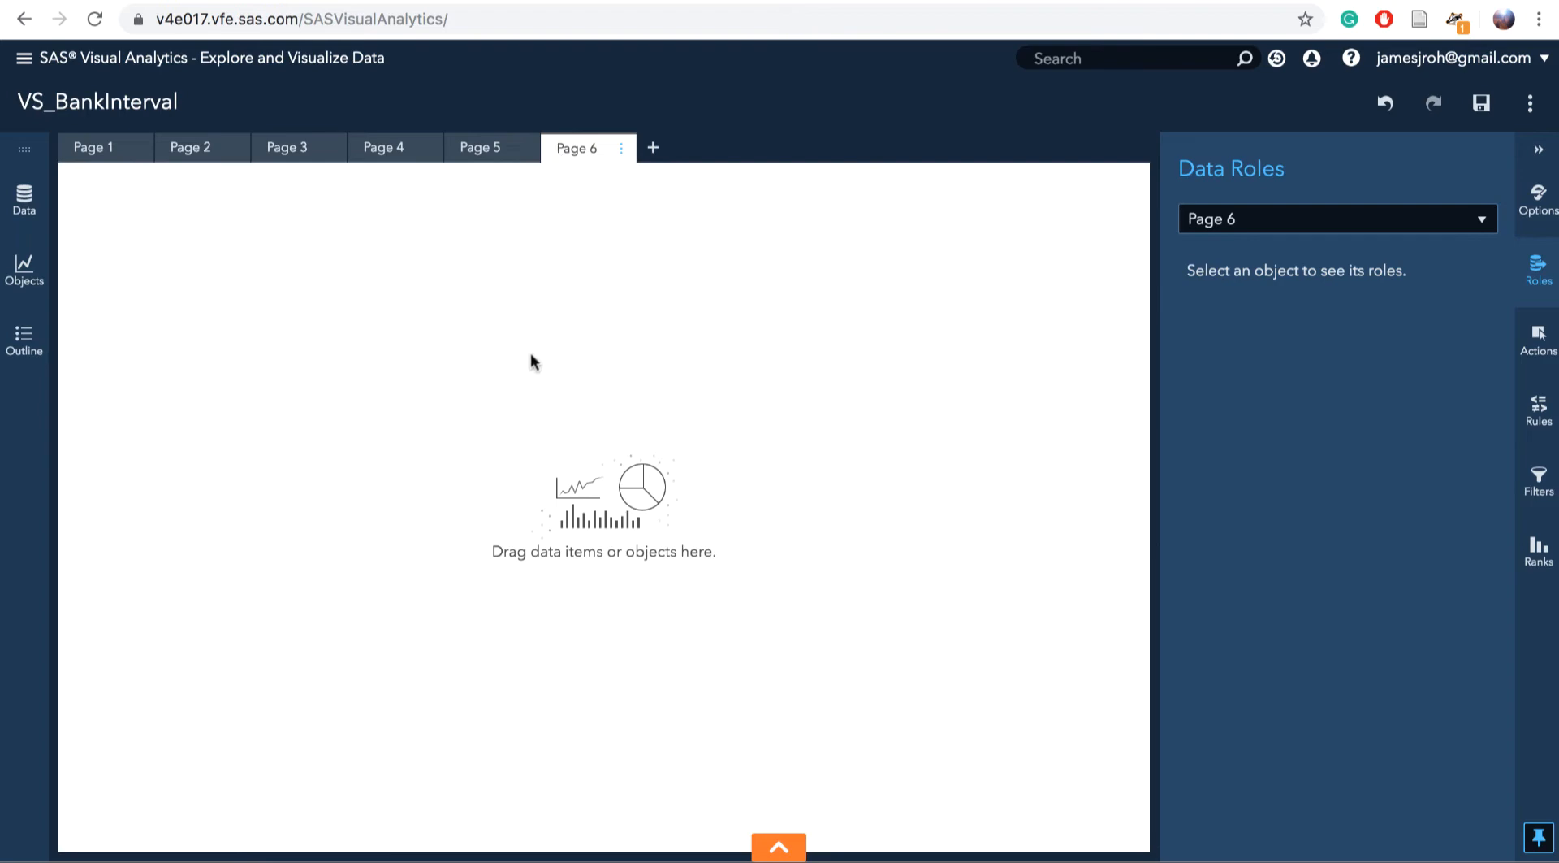
# Place a Generalized Linear Model object from SAS Visual Statistics onto Page 6
pyautogui.click(22, 271)
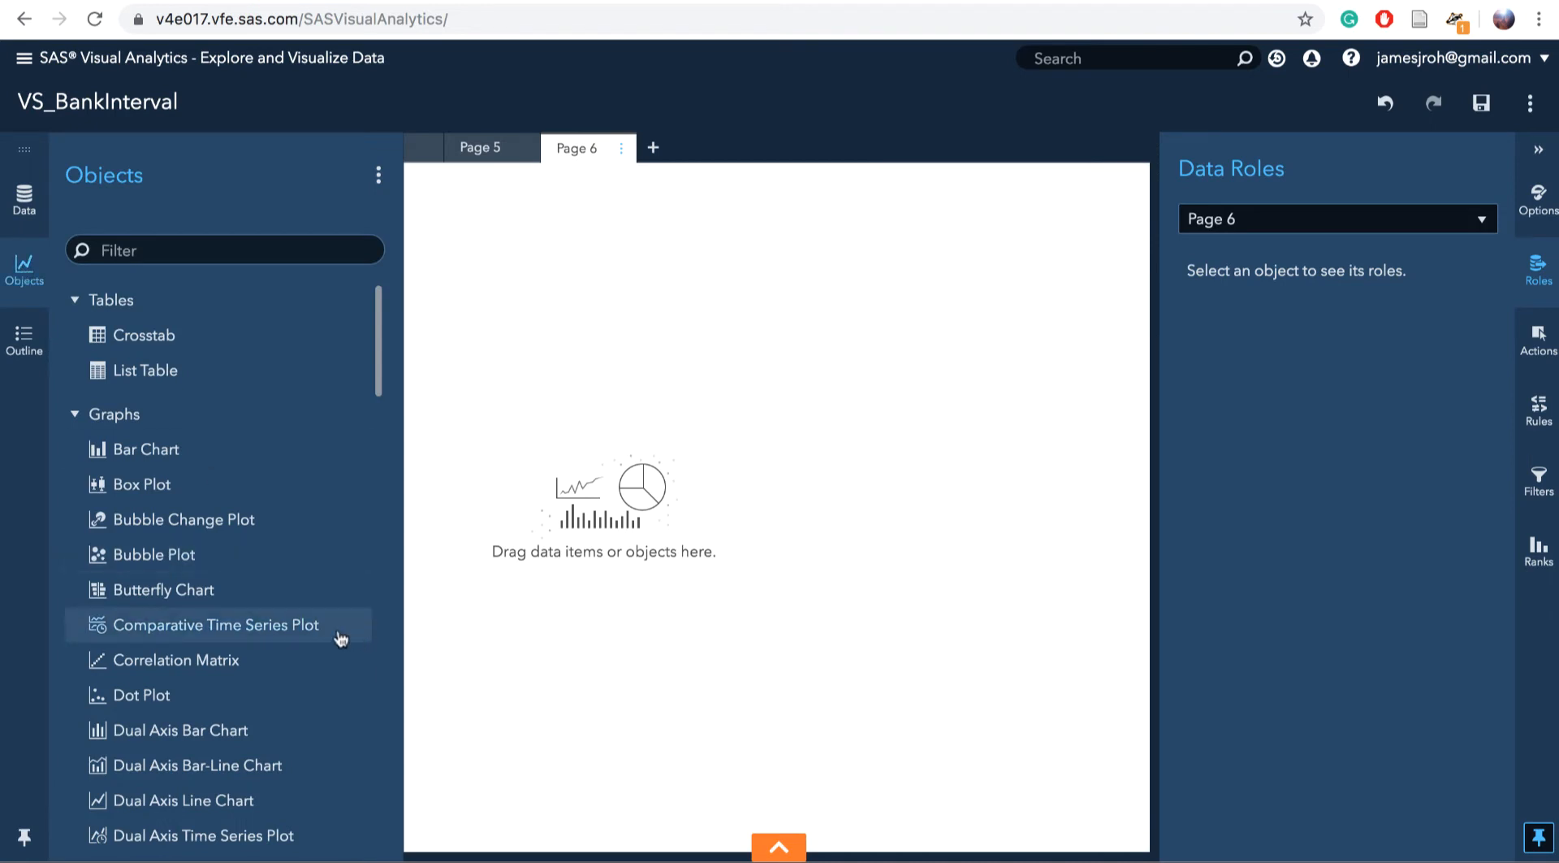
pyautogui.scroll(-12, 288, 670)
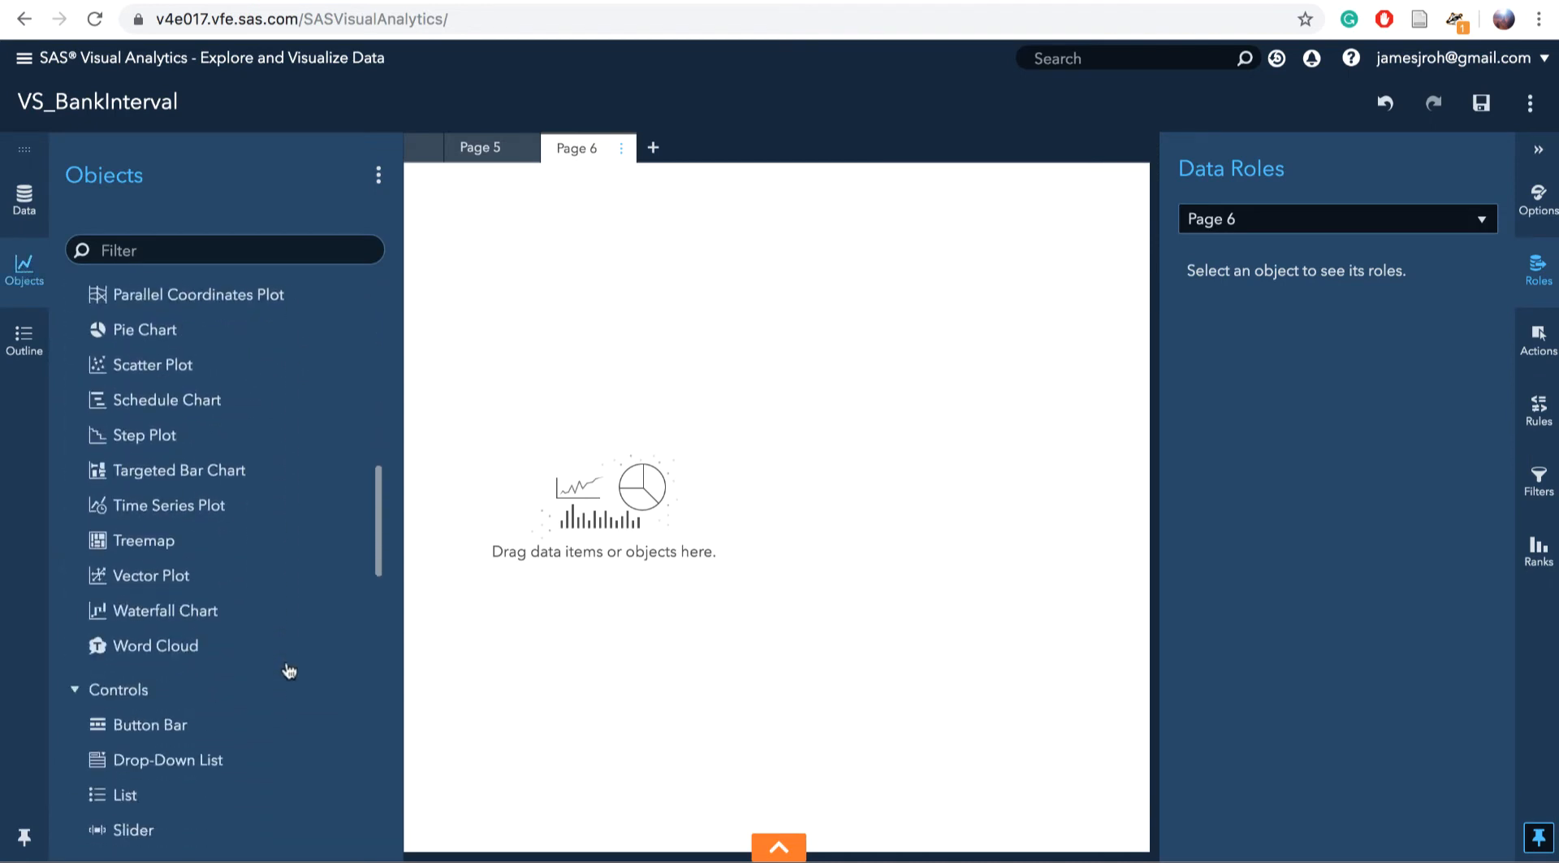
pyautogui.scroll(-3, 289, 669)
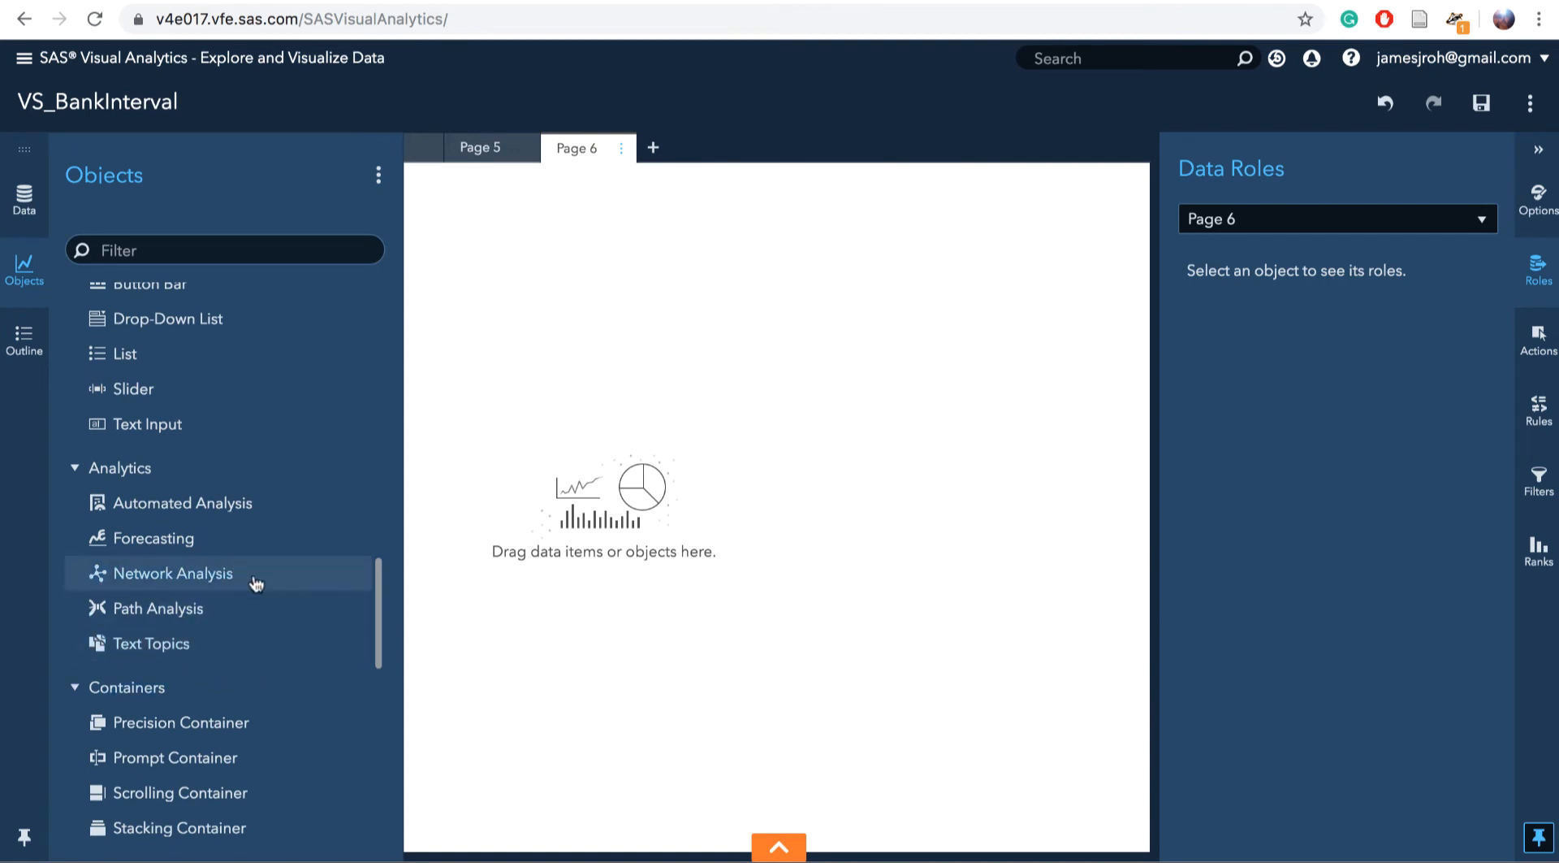
pyautogui.scroll(-5, 273, 663)
pyautogui.scroll(-5, 274, 666)
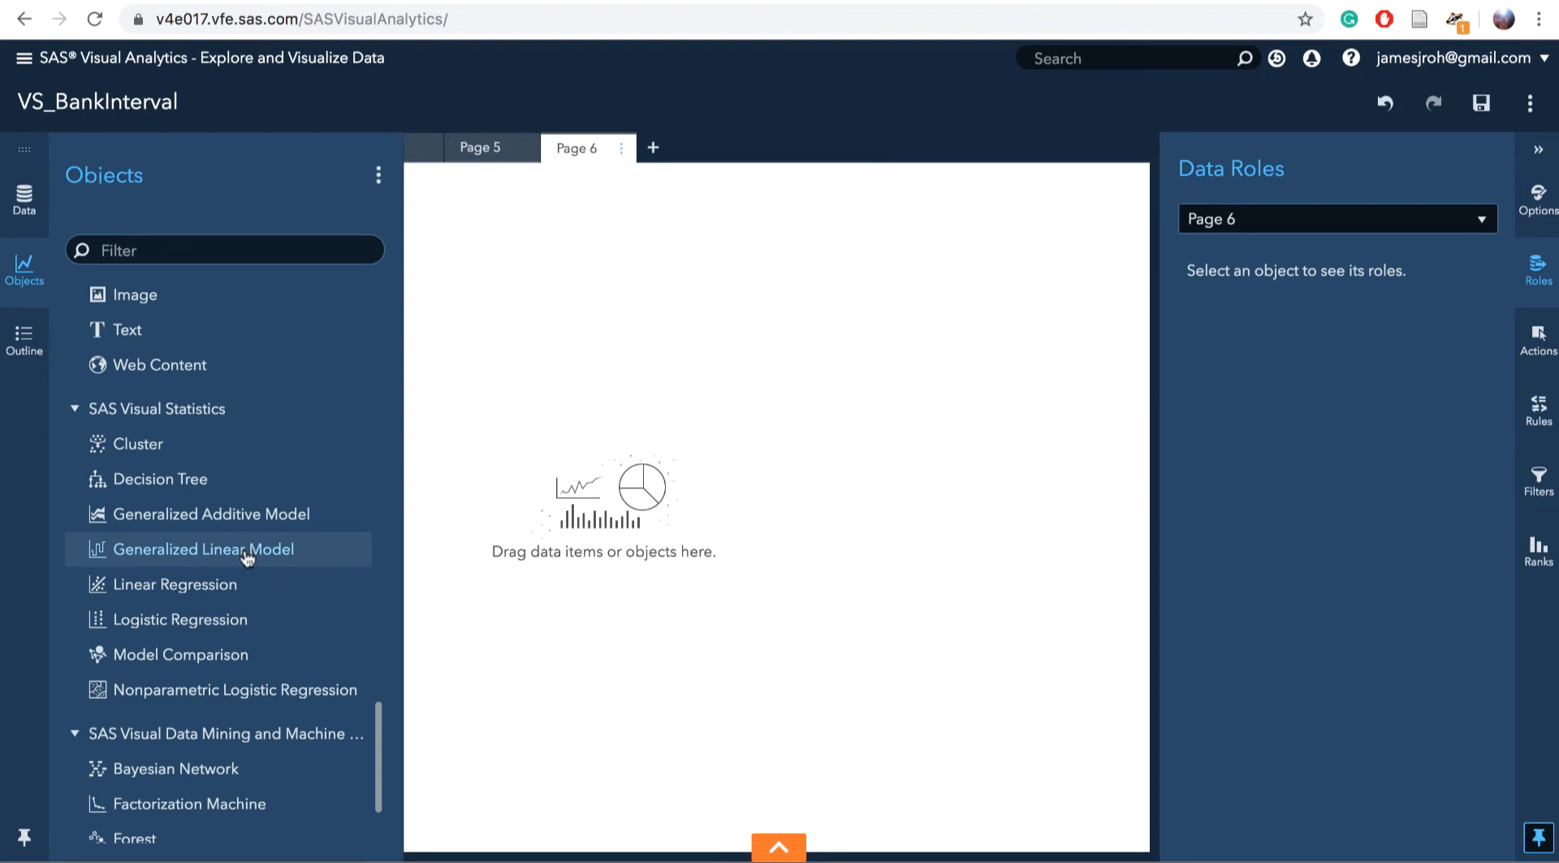
pyautogui.moveTo(248, 561); pyautogui.dragTo(578, 596)
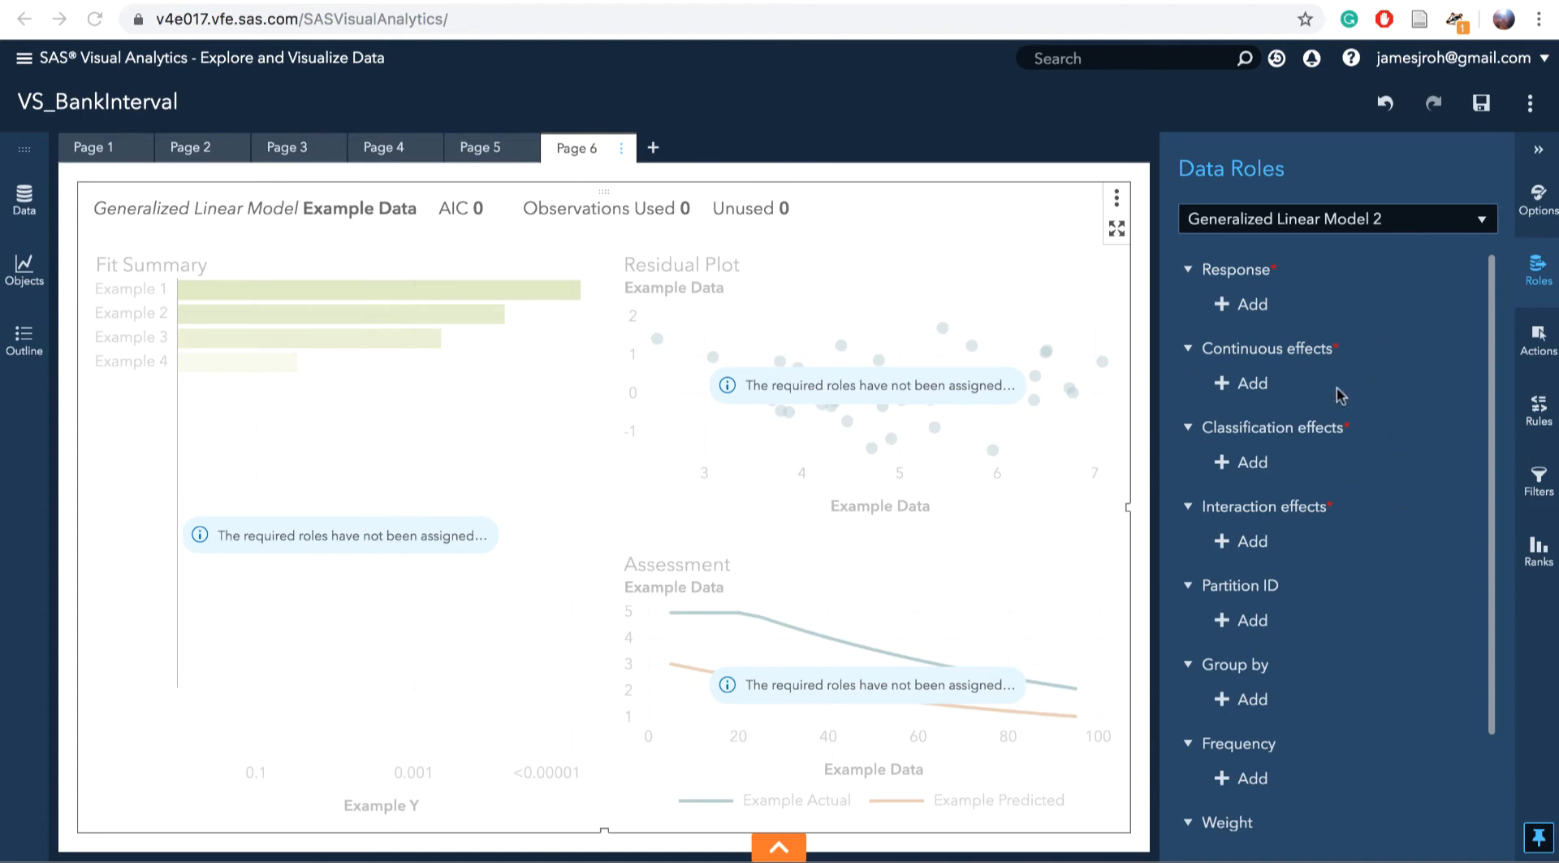
# Disable report auto-refresh and assign tgt Count Number New Products as the model's Response
pyautogui.click(1530, 106)
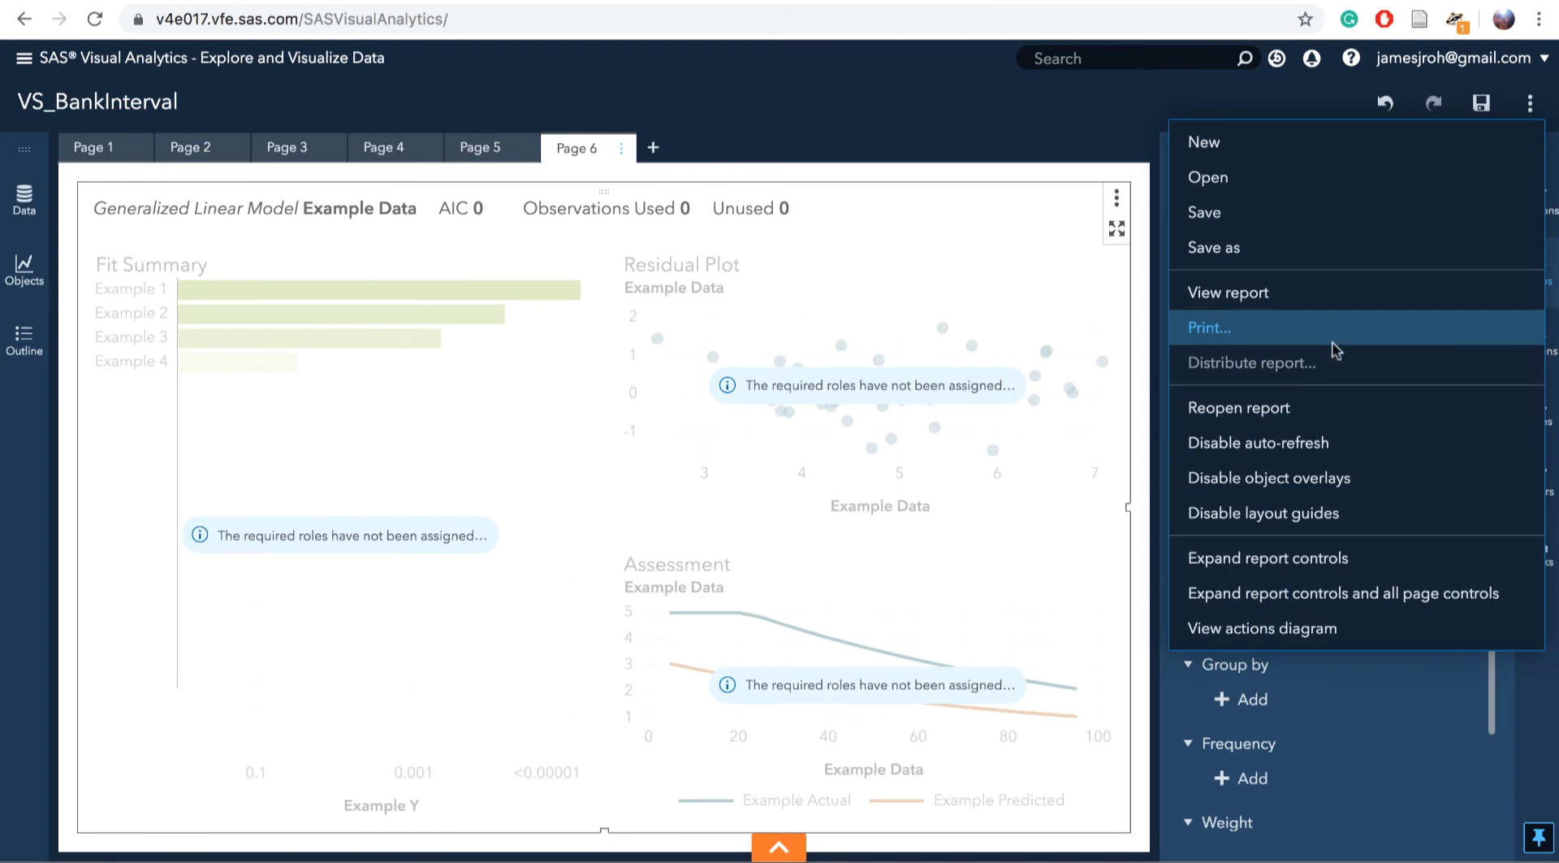
pyautogui.click(1316, 445)
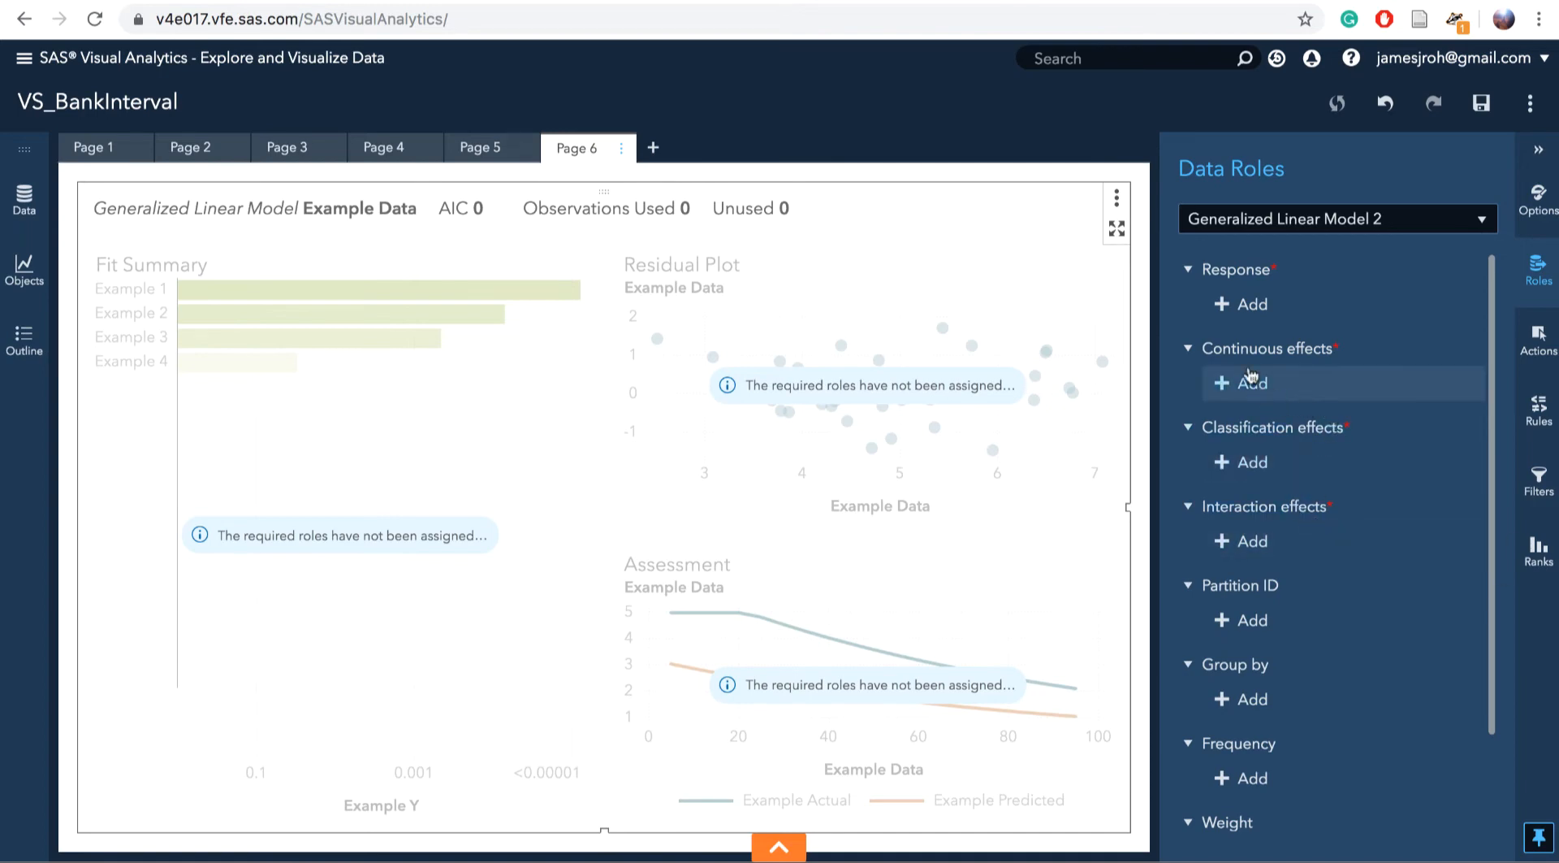
pyautogui.click(1249, 306)
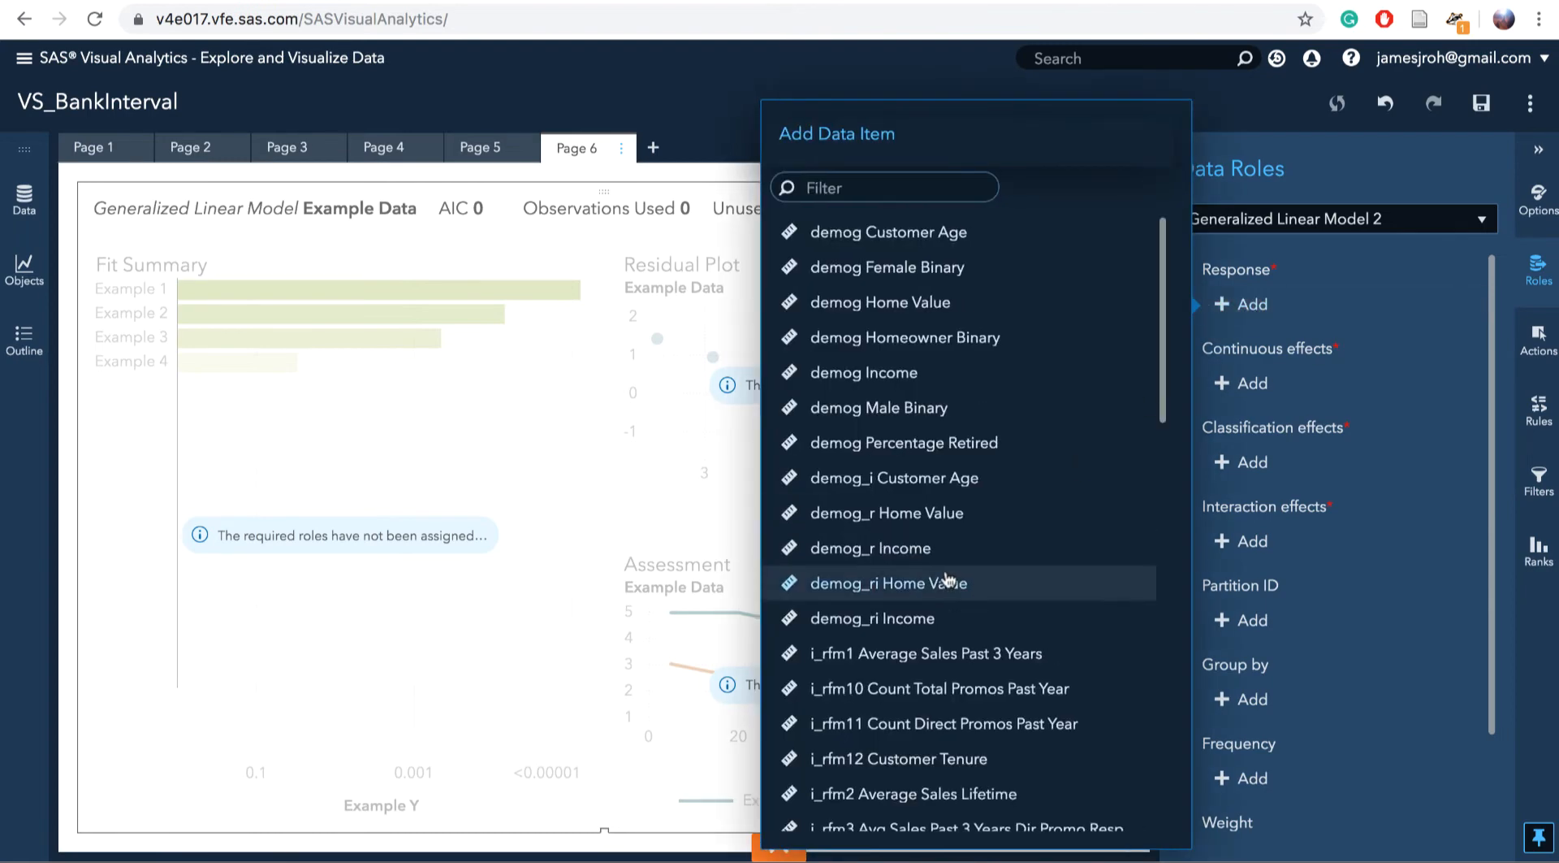
pyautogui.scroll(-10, 947, 578)
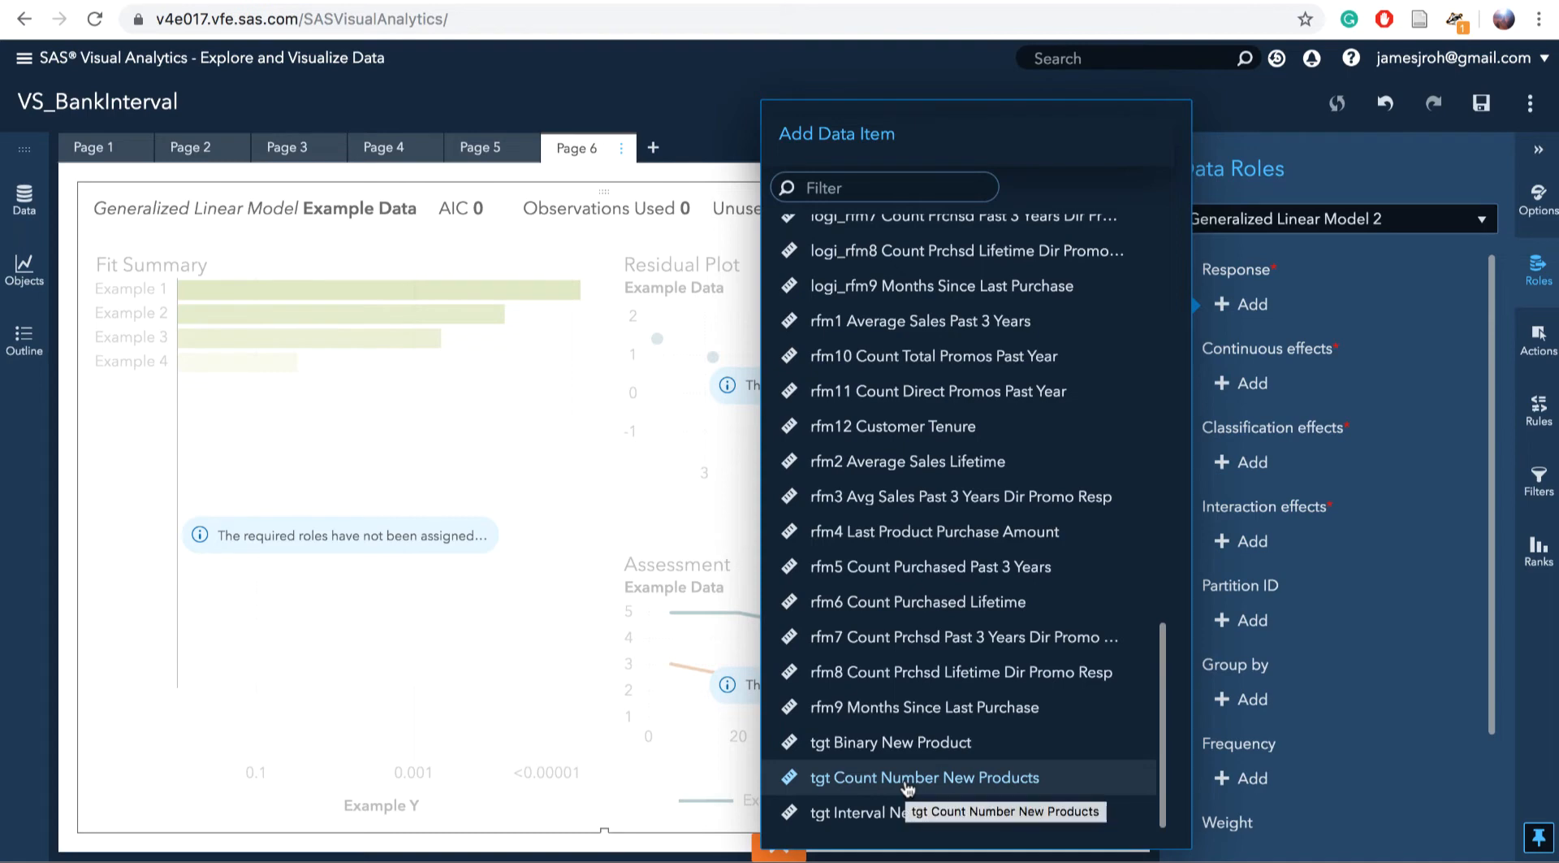
pyautogui.click(907, 779)
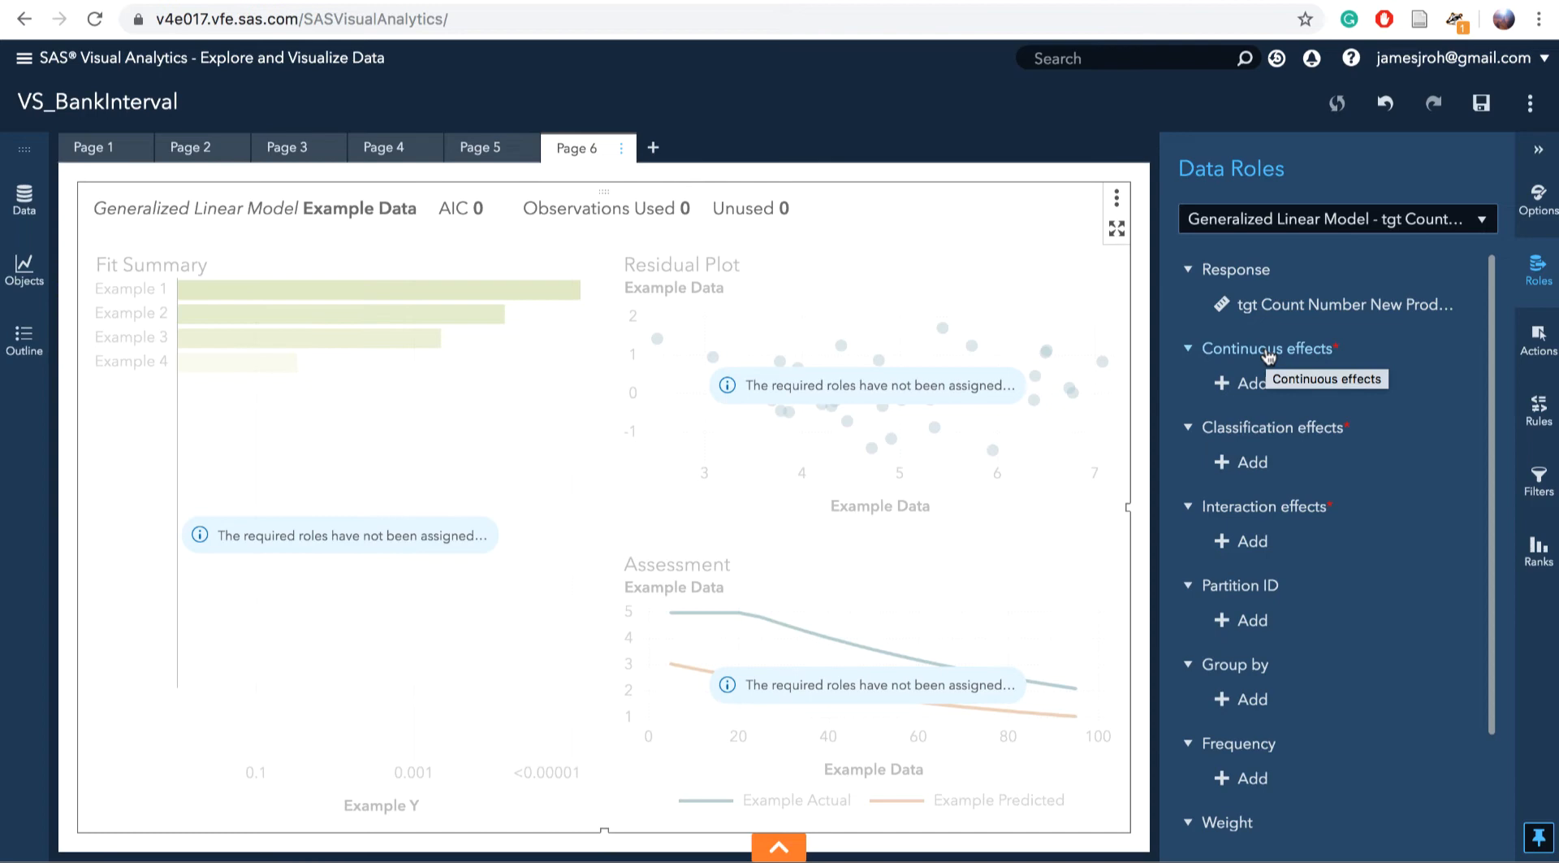
# Add the logi_rfm measures, from logi_rfm1 through logi_rfm12, as the model's continuous effects
pyautogui.click(1246, 382)
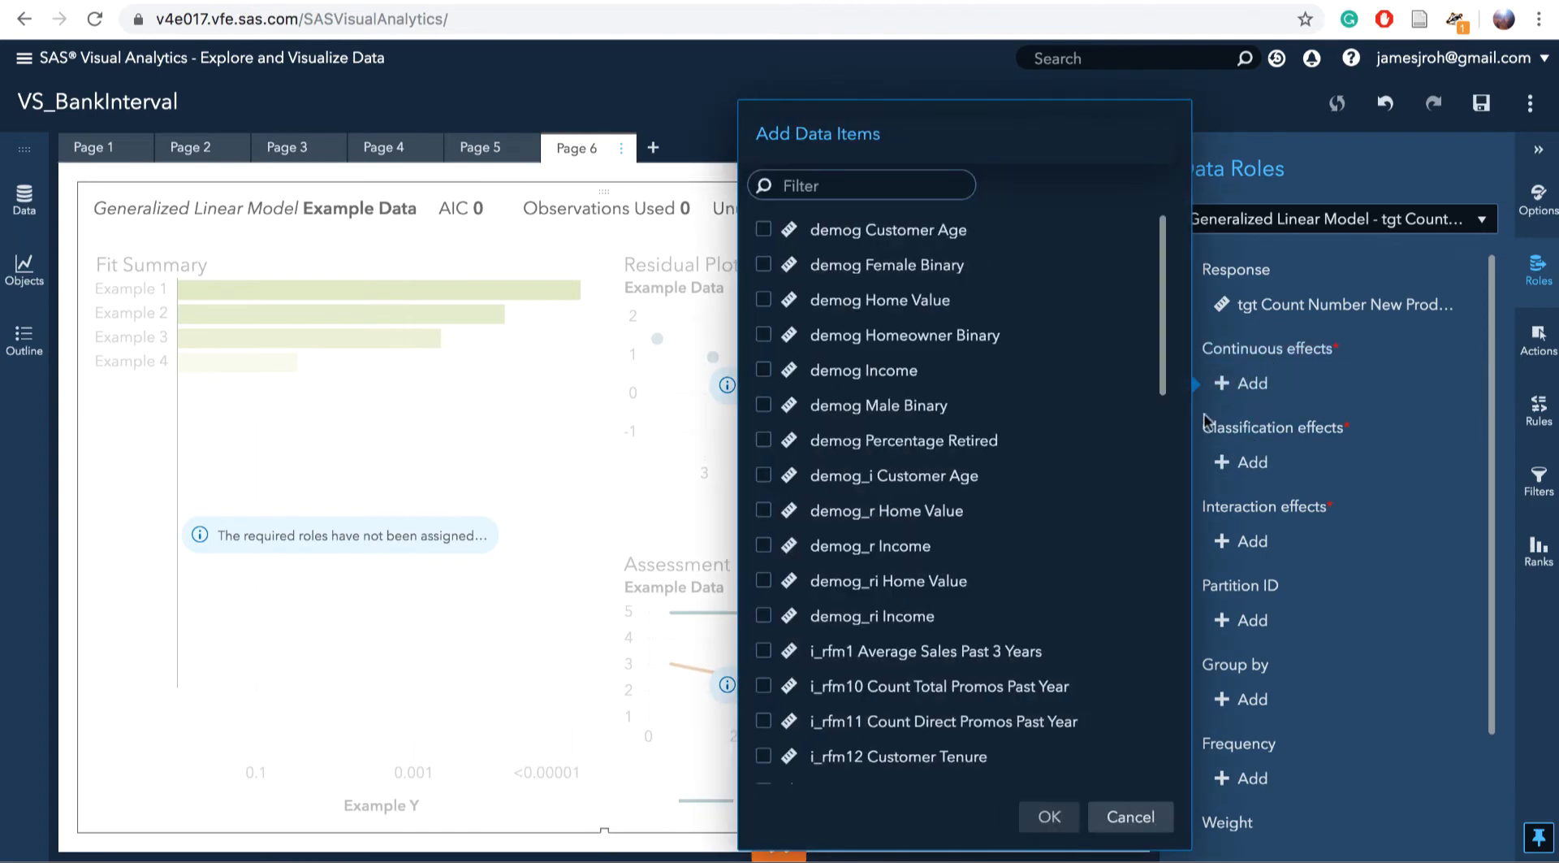
pyautogui.scroll(-10, 894, 645)
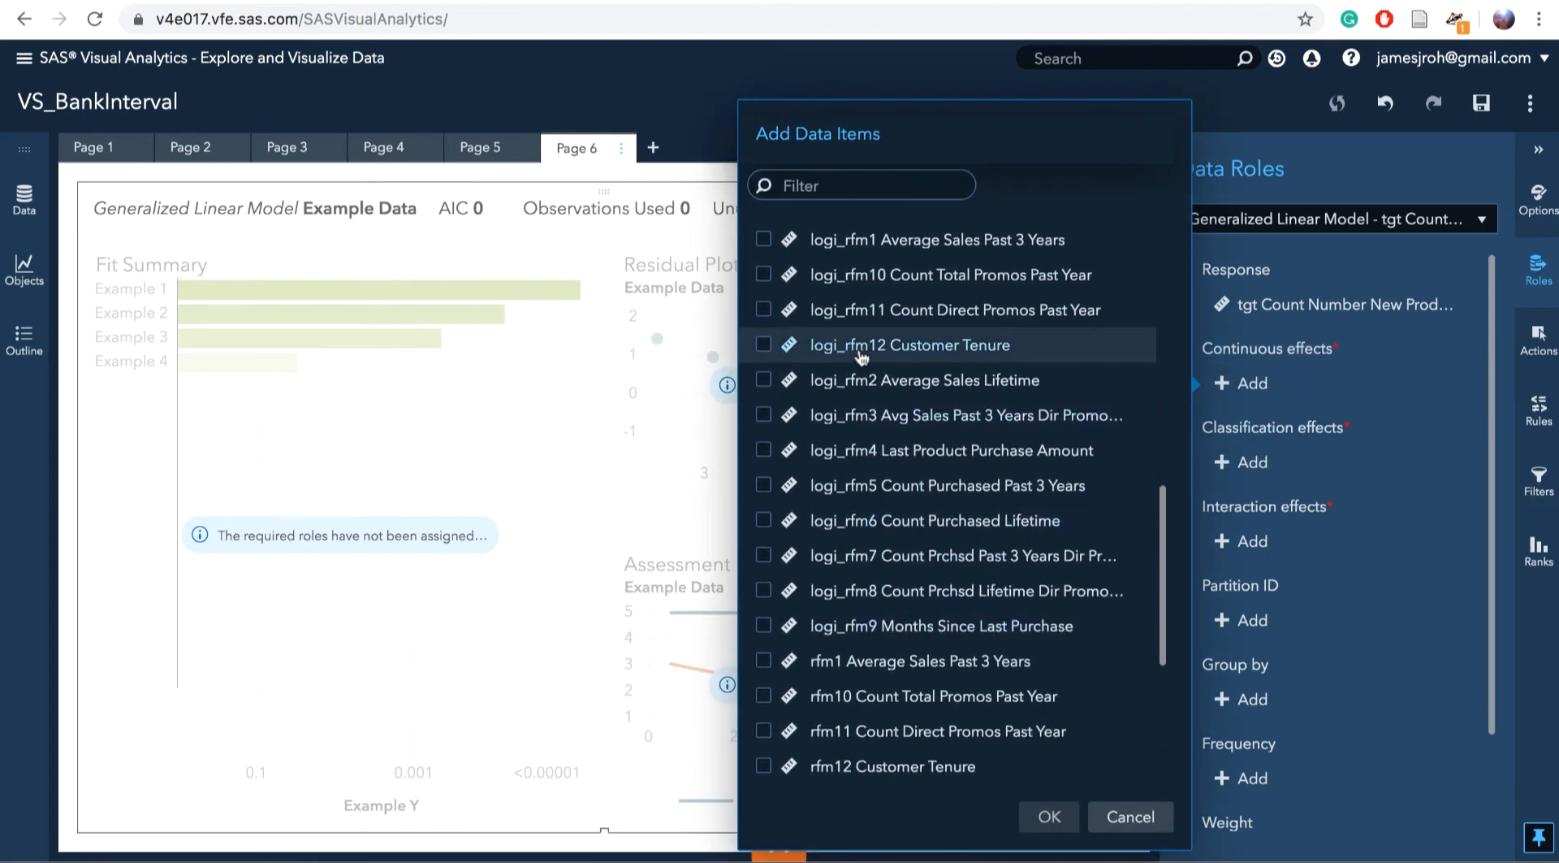
pyautogui.scroll(5, 861, 355)
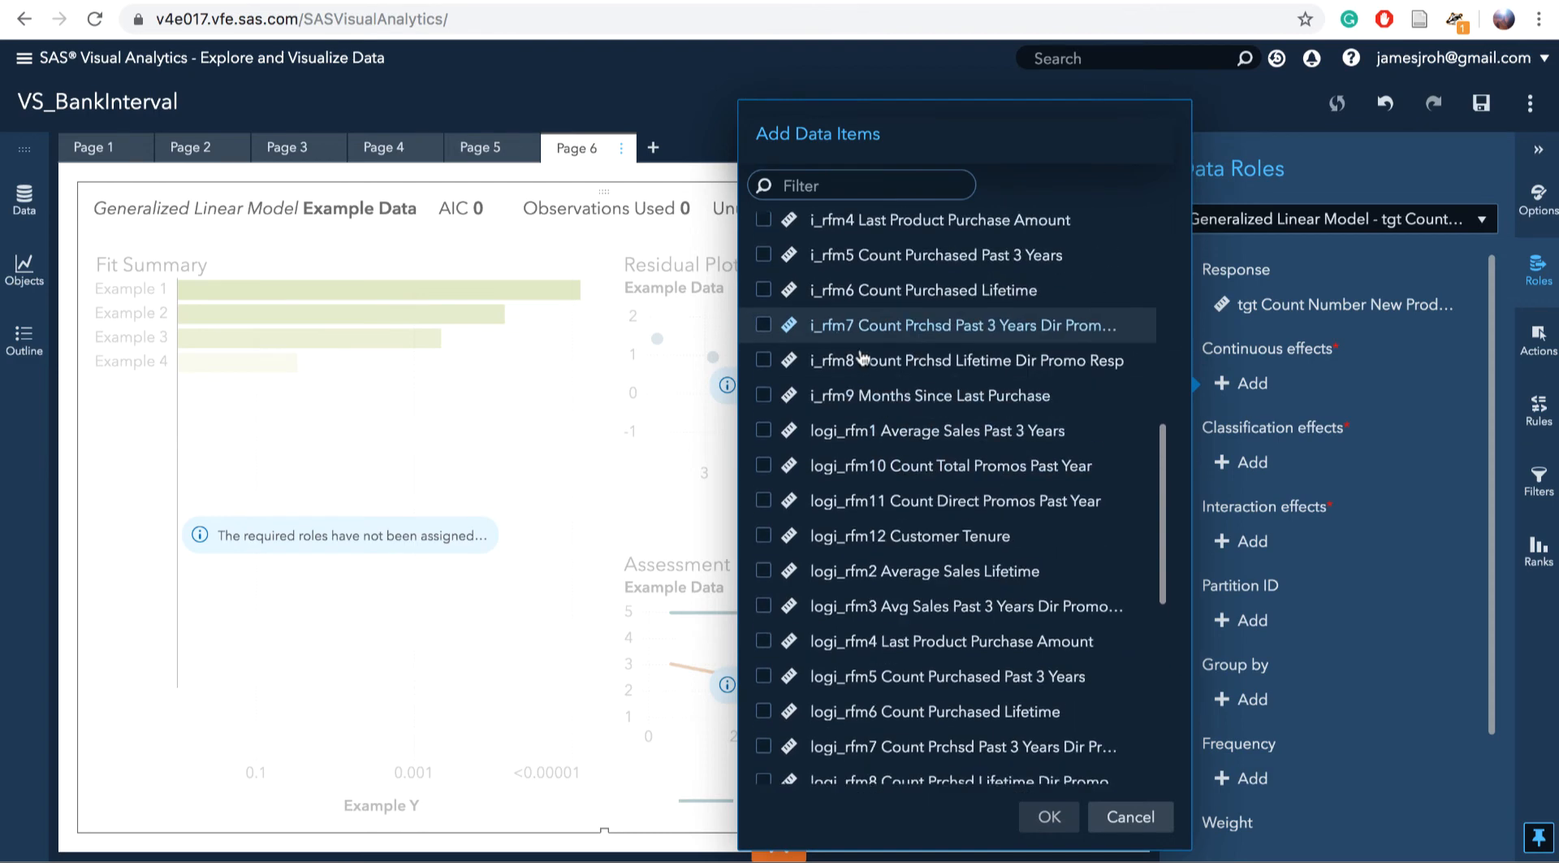
pyautogui.click(894, 451)
pyautogui.scroll(-8, 897, 543)
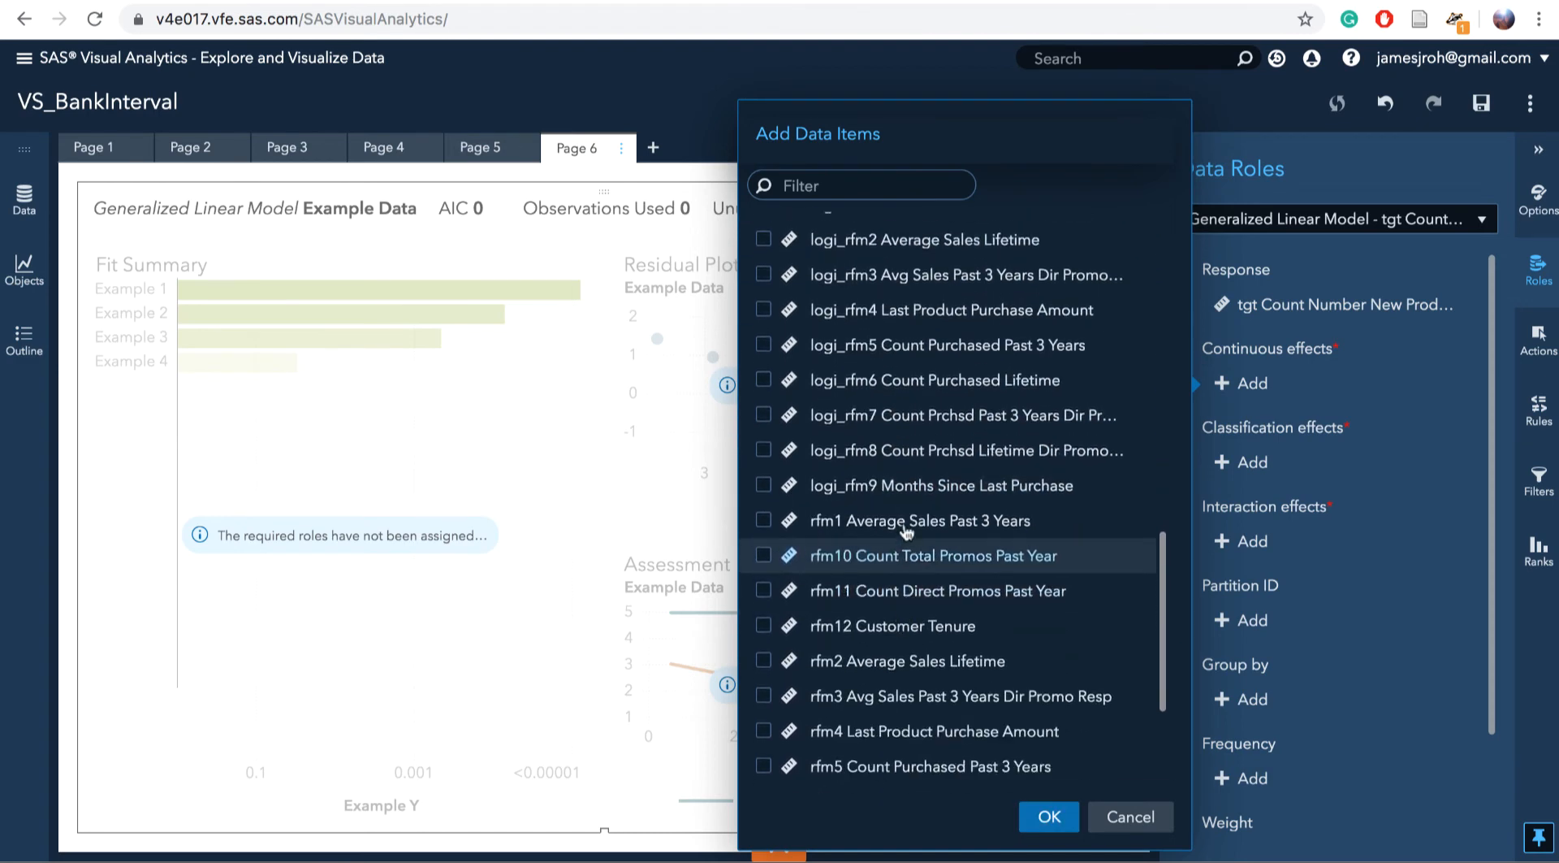
pyautogui.keyDown('shift'); pyautogui.click(894, 488); pyautogui.keyUp('shift')
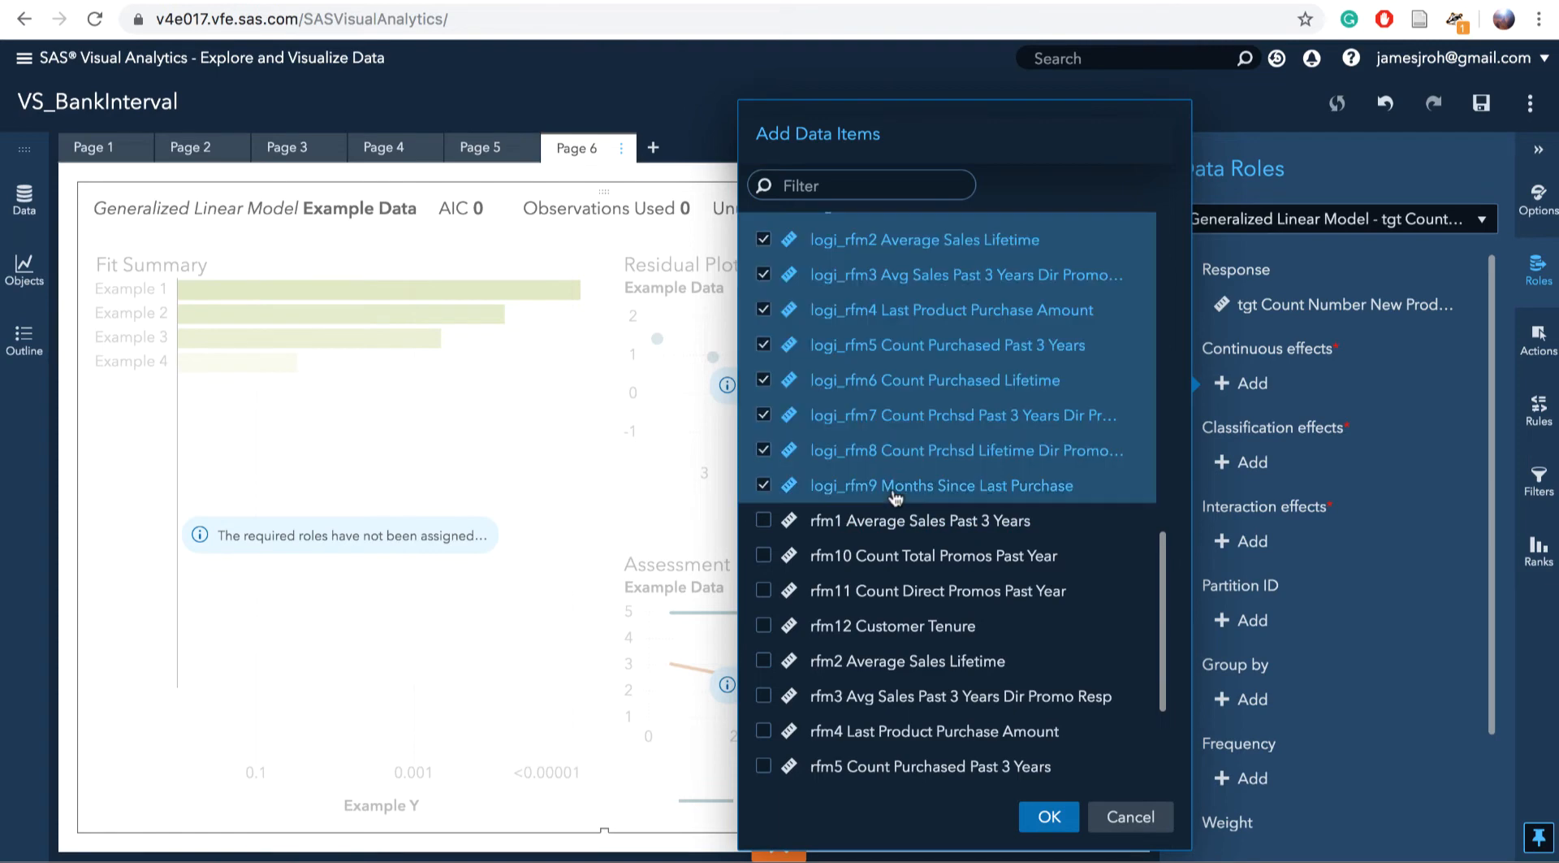
pyautogui.click(1047, 816)
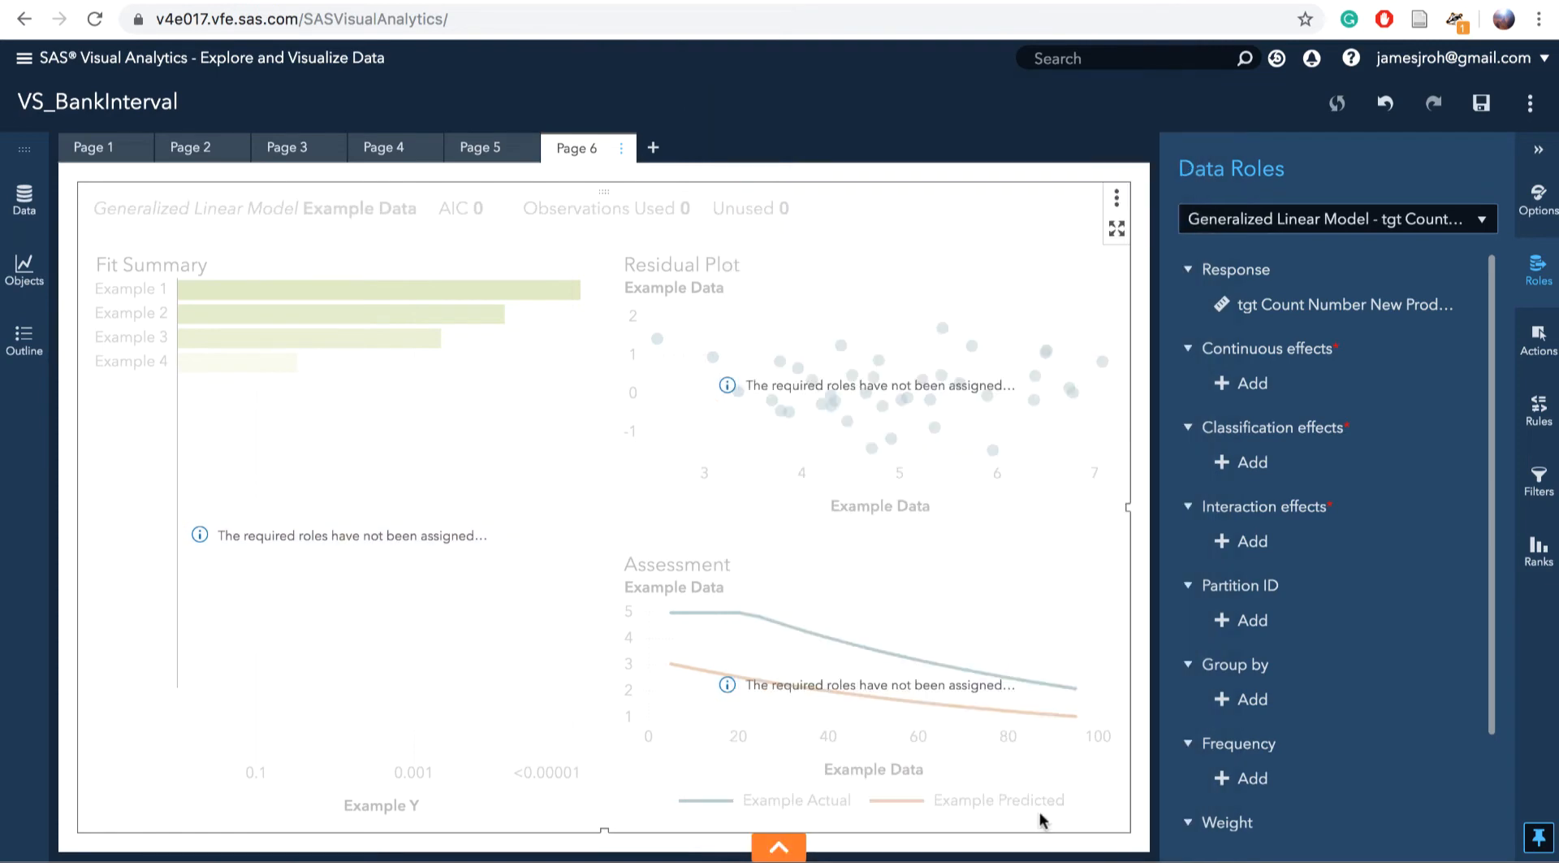
pyautogui.scroll(-3, 1316, 674)
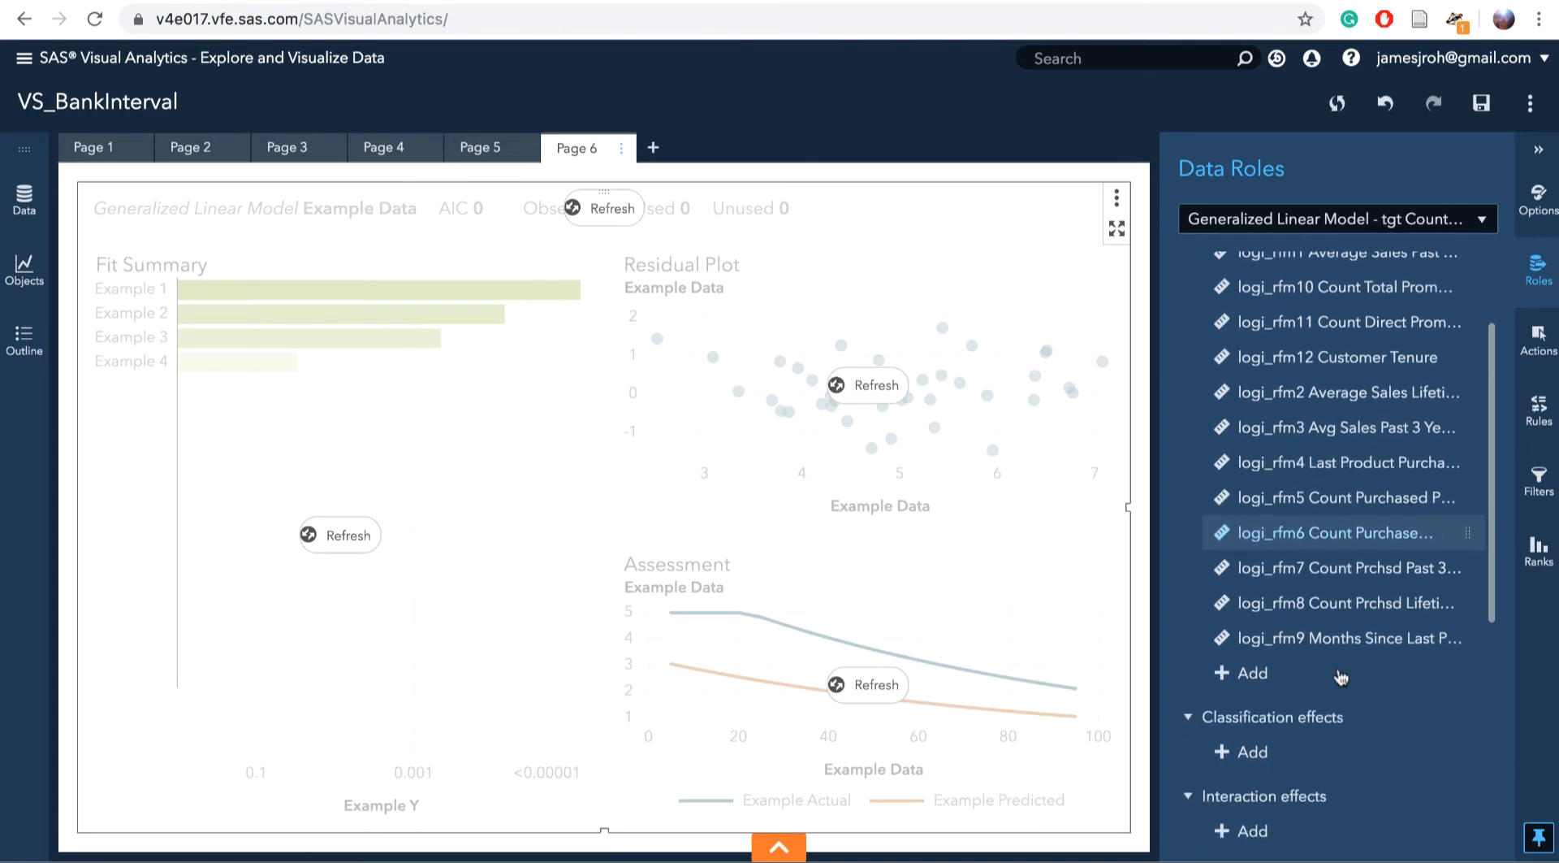
pyautogui.scroll(-5, 1340, 677)
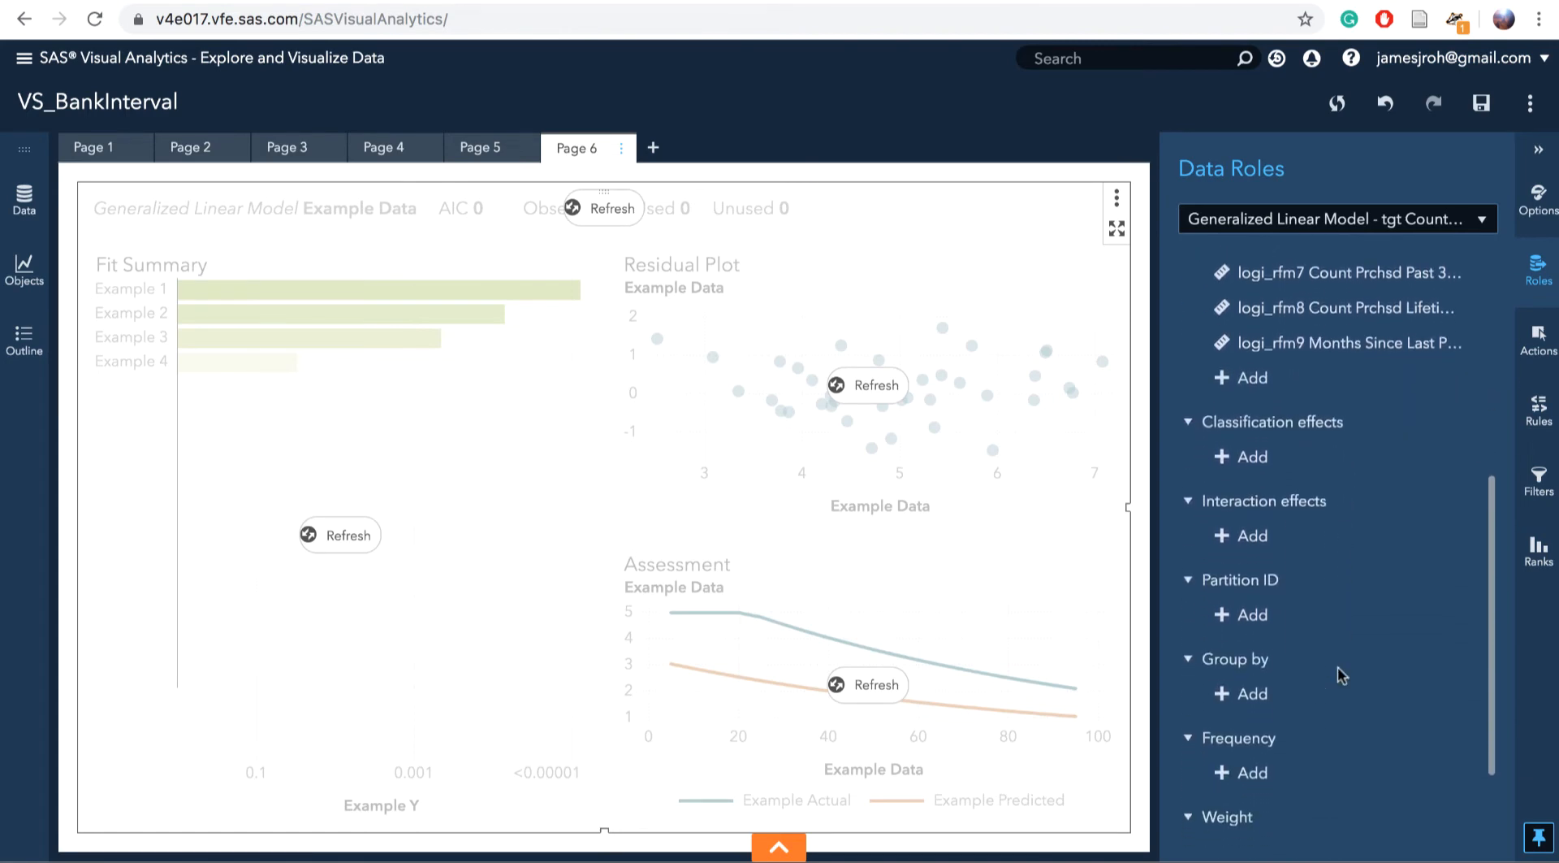
pyautogui.click(1258, 456)
# Add category 1 Account Activity Level and category 2 Customer Value Level as classification effects
pyautogui.click(942, 481)
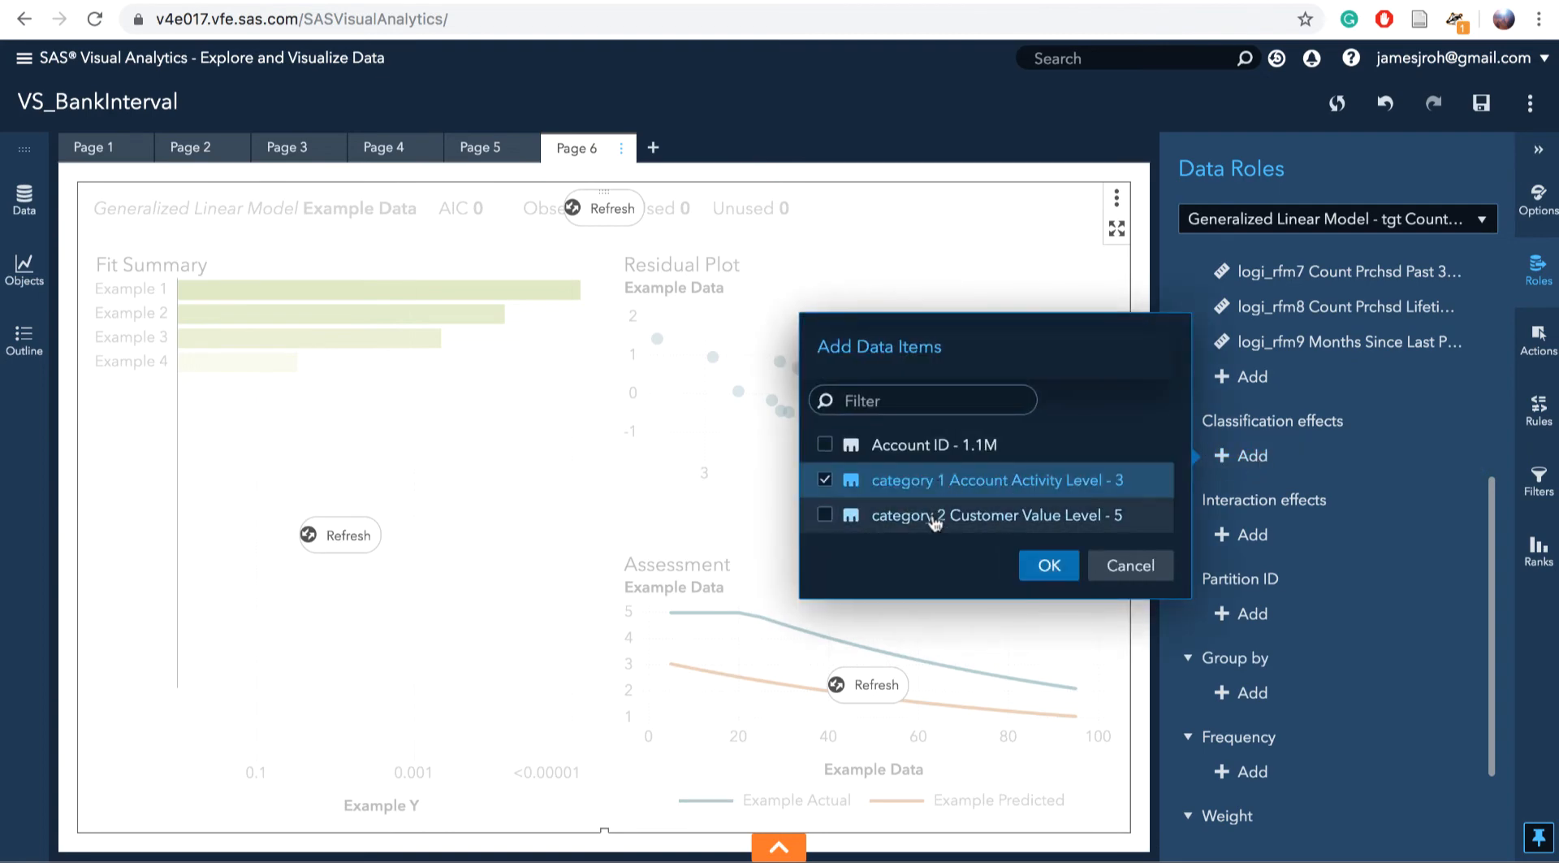
pyautogui.click(940, 518)
pyautogui.click(1049, 567)
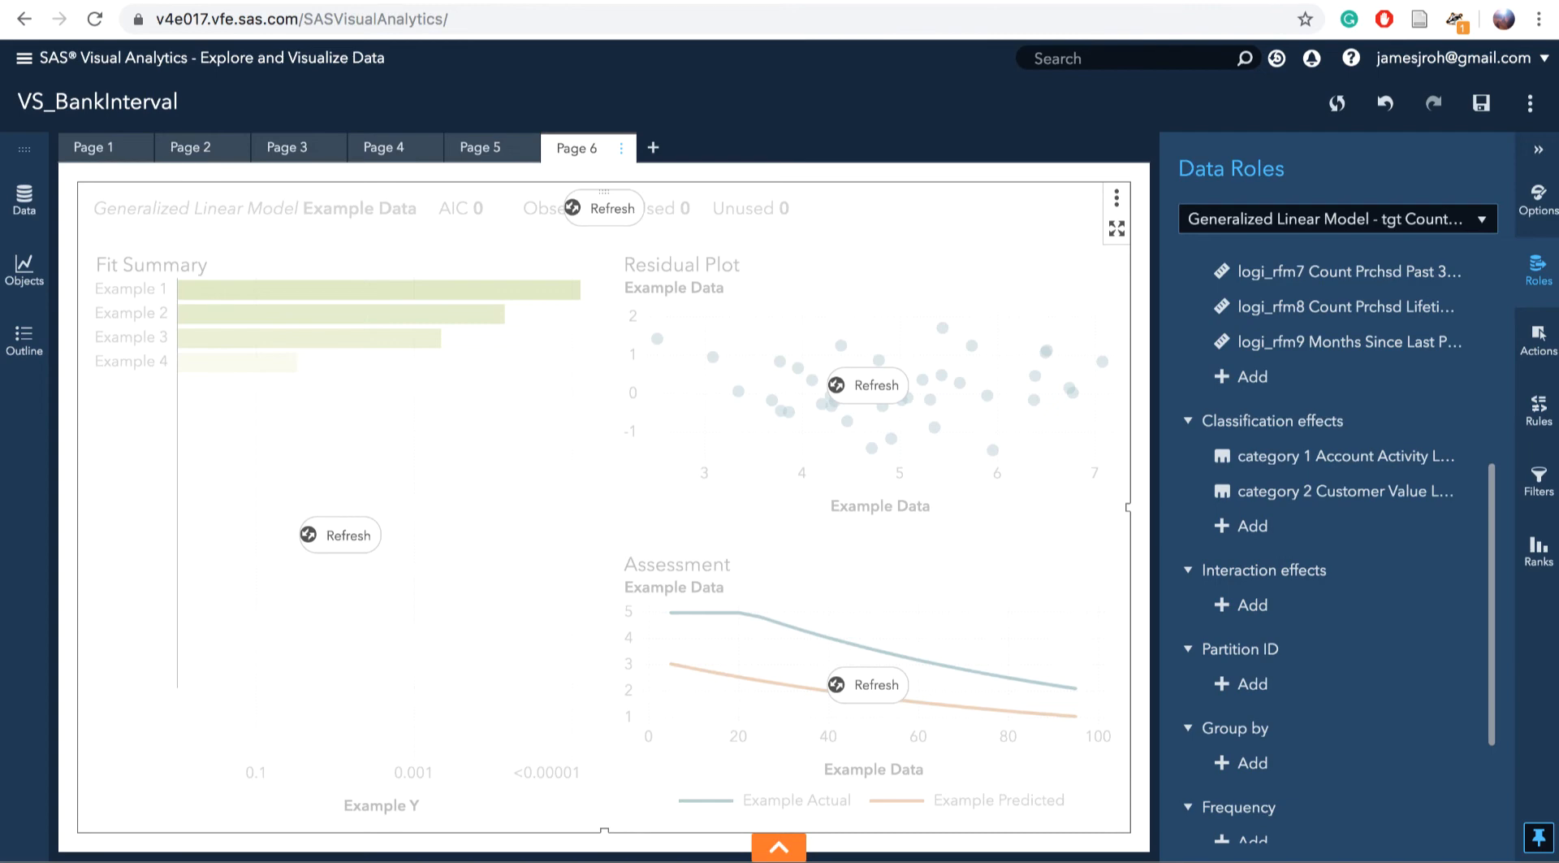
# Add RFMInteraction as the model's interaction effect and show its Options pane
pyautogui.click(1249, 605)
pyautogui.click(1017, 636)
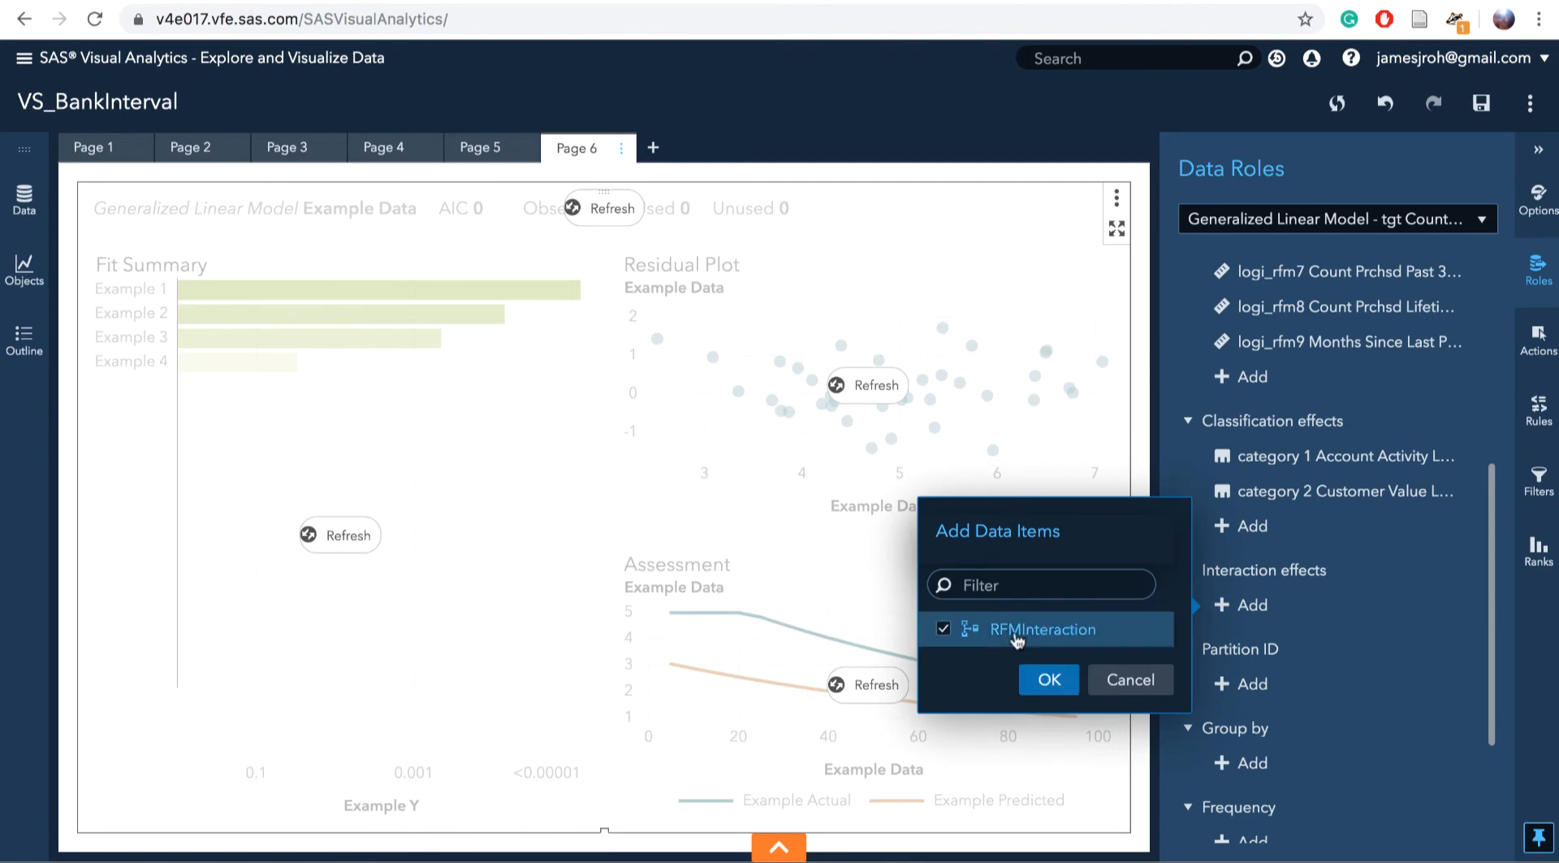
pyautogui.click(1044, 679)
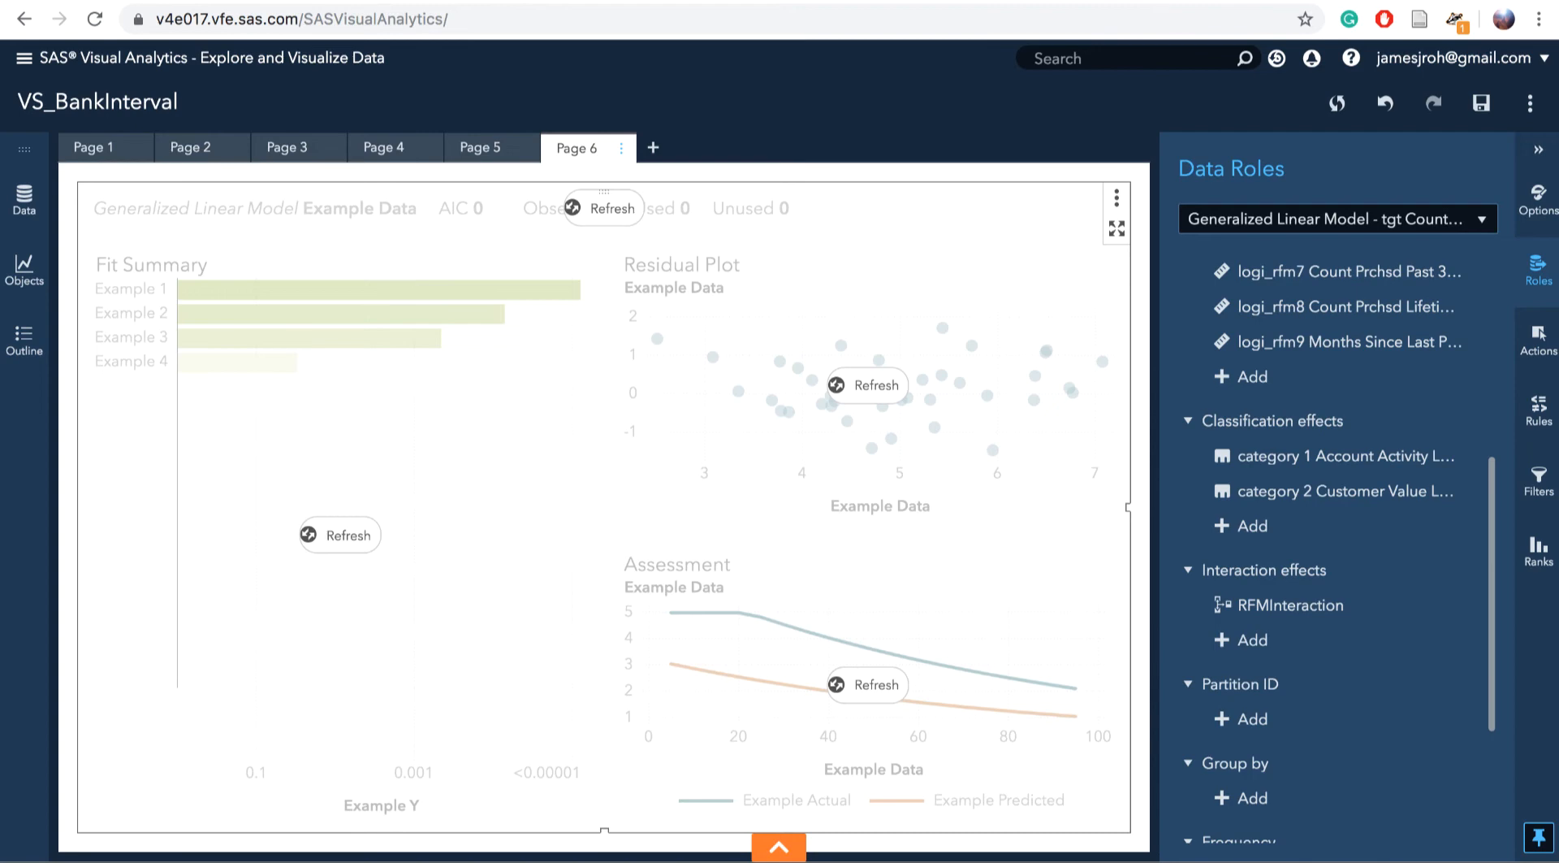
pyautogui.click(1535, 202)
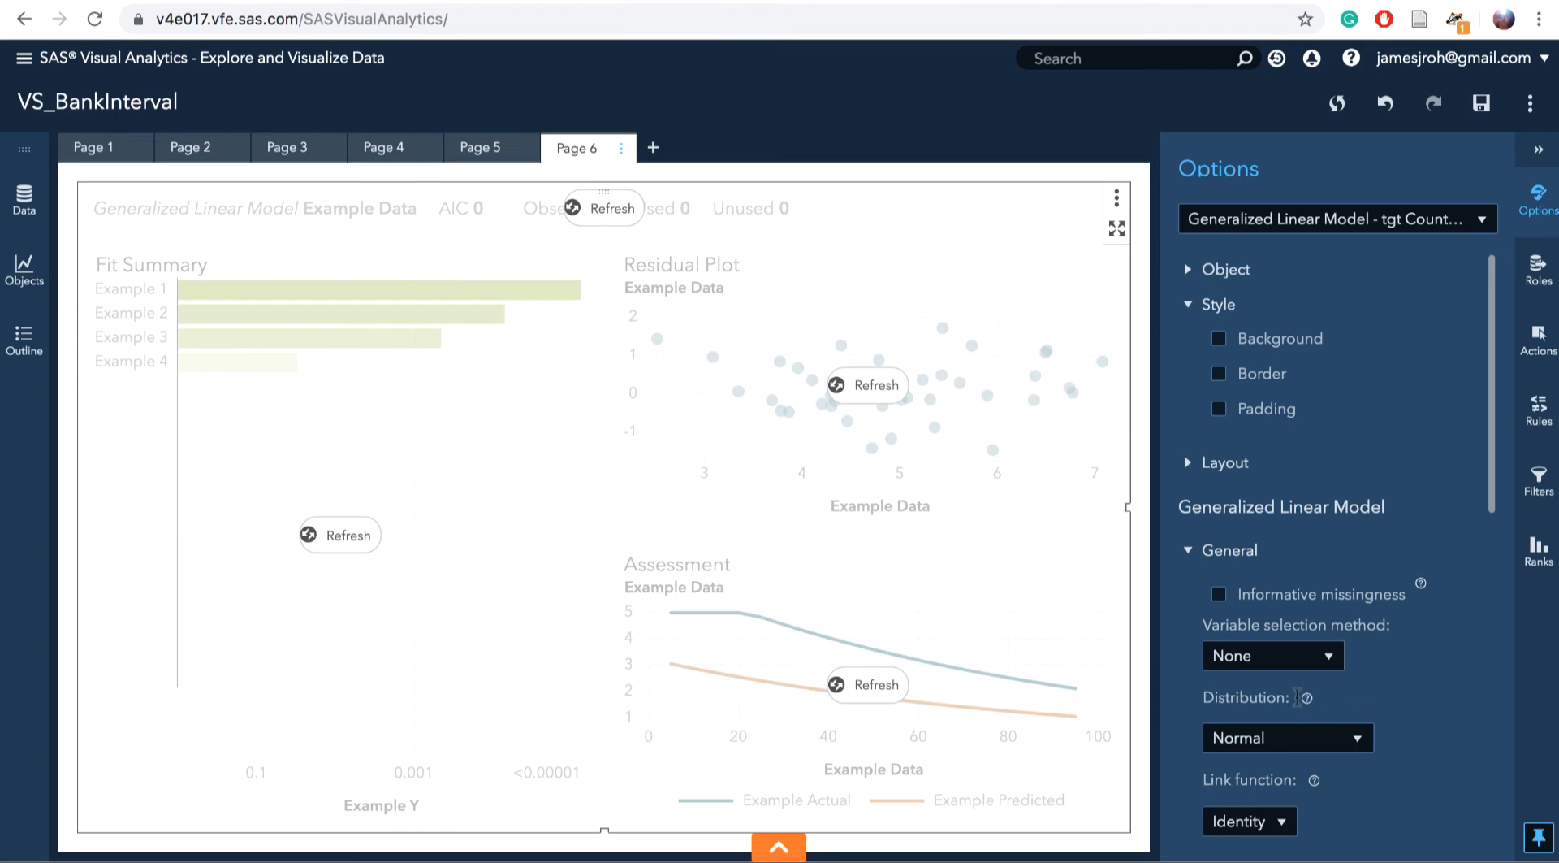
# Review the Normal distribution, Identity link model options and bring up the report's actions list
pyautogui.scroll(-2, 1297, 697)
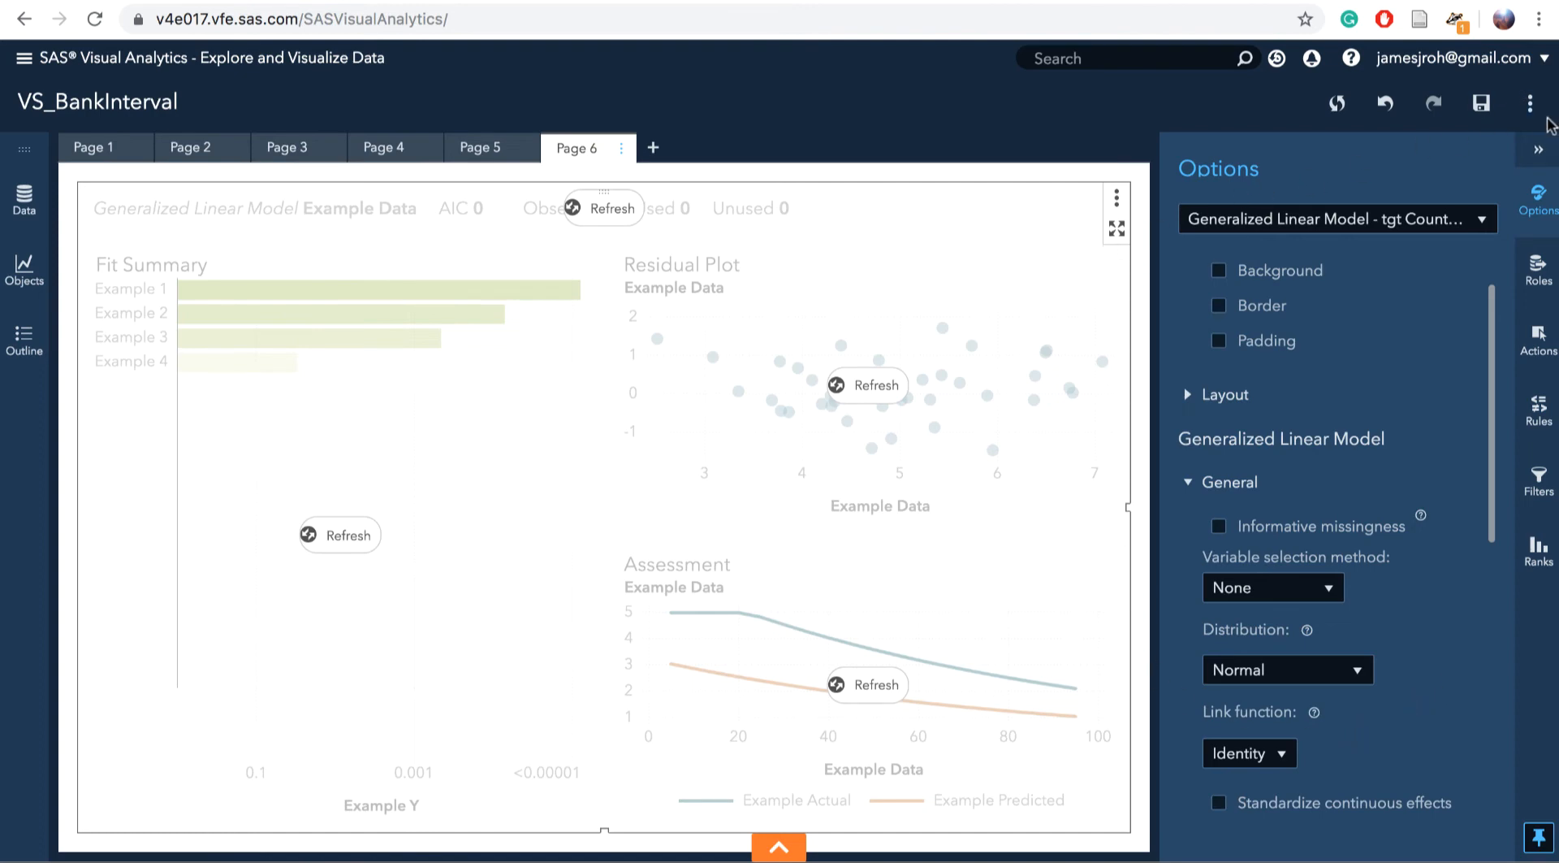
pyautogui.click(1531, 106)
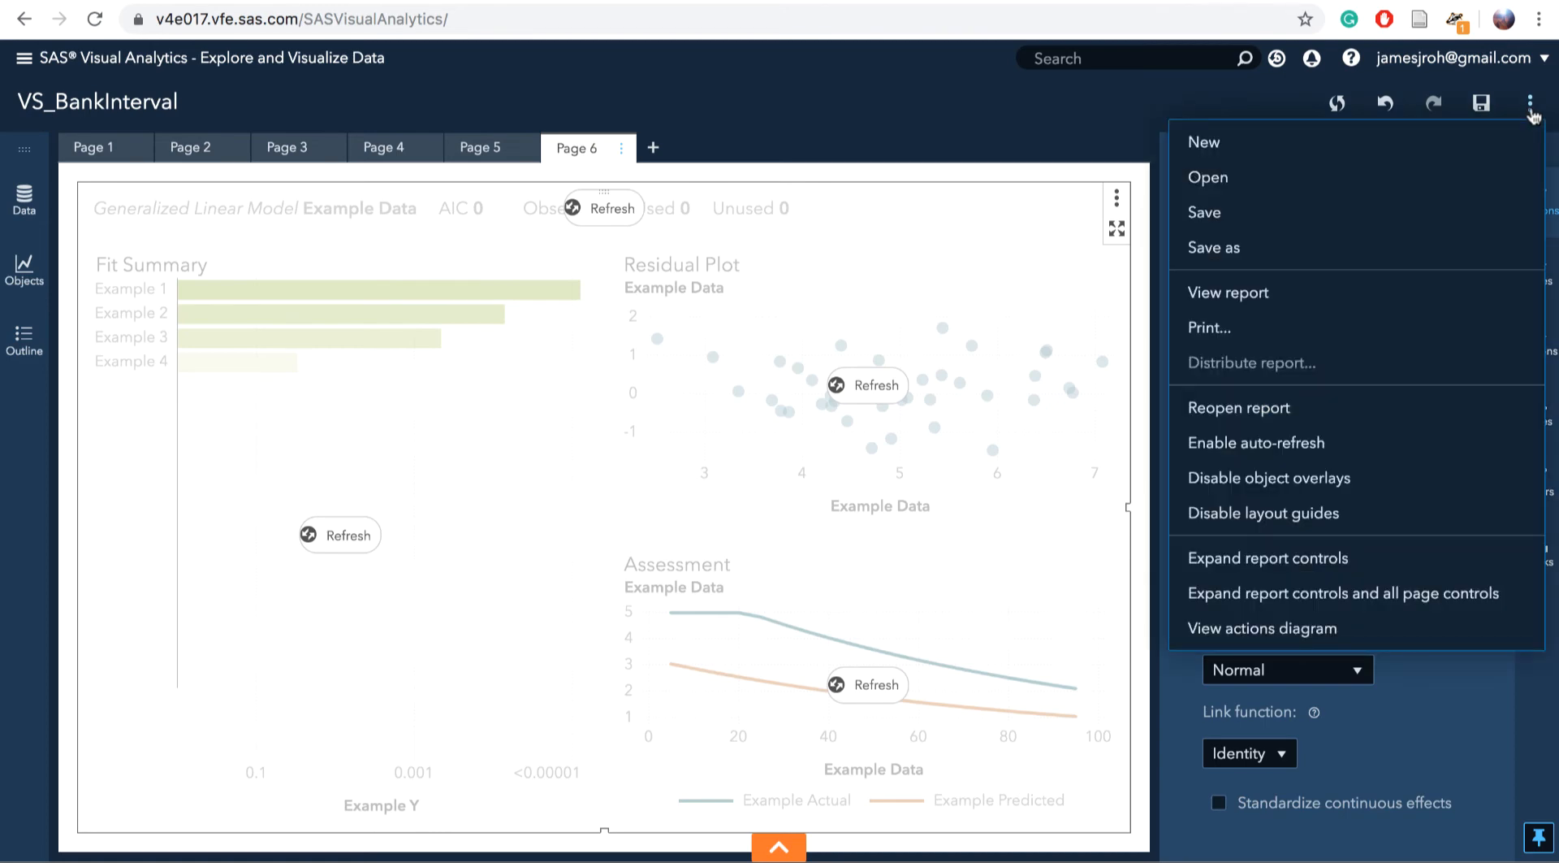
# Enable auto-refresh so the model runs, giving AIC 1,887,041.62 from 1,060,037 observations
pyautogui.click(1316, 459)
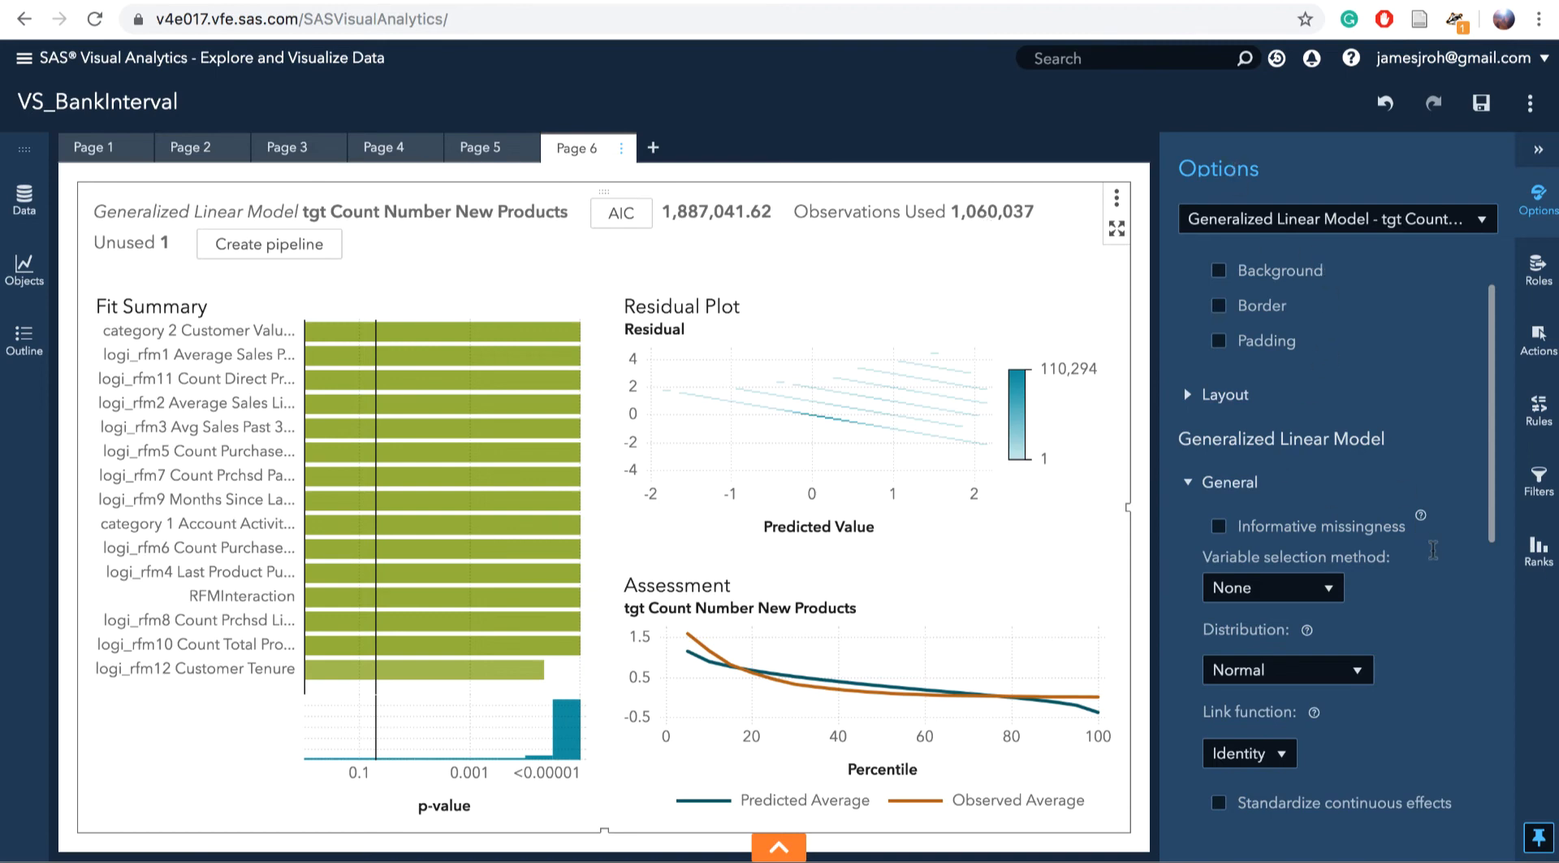
# Set the model's Plot layout to Stack and display the Residual plot
pyautogui.scroll(-10, 1433, 550)
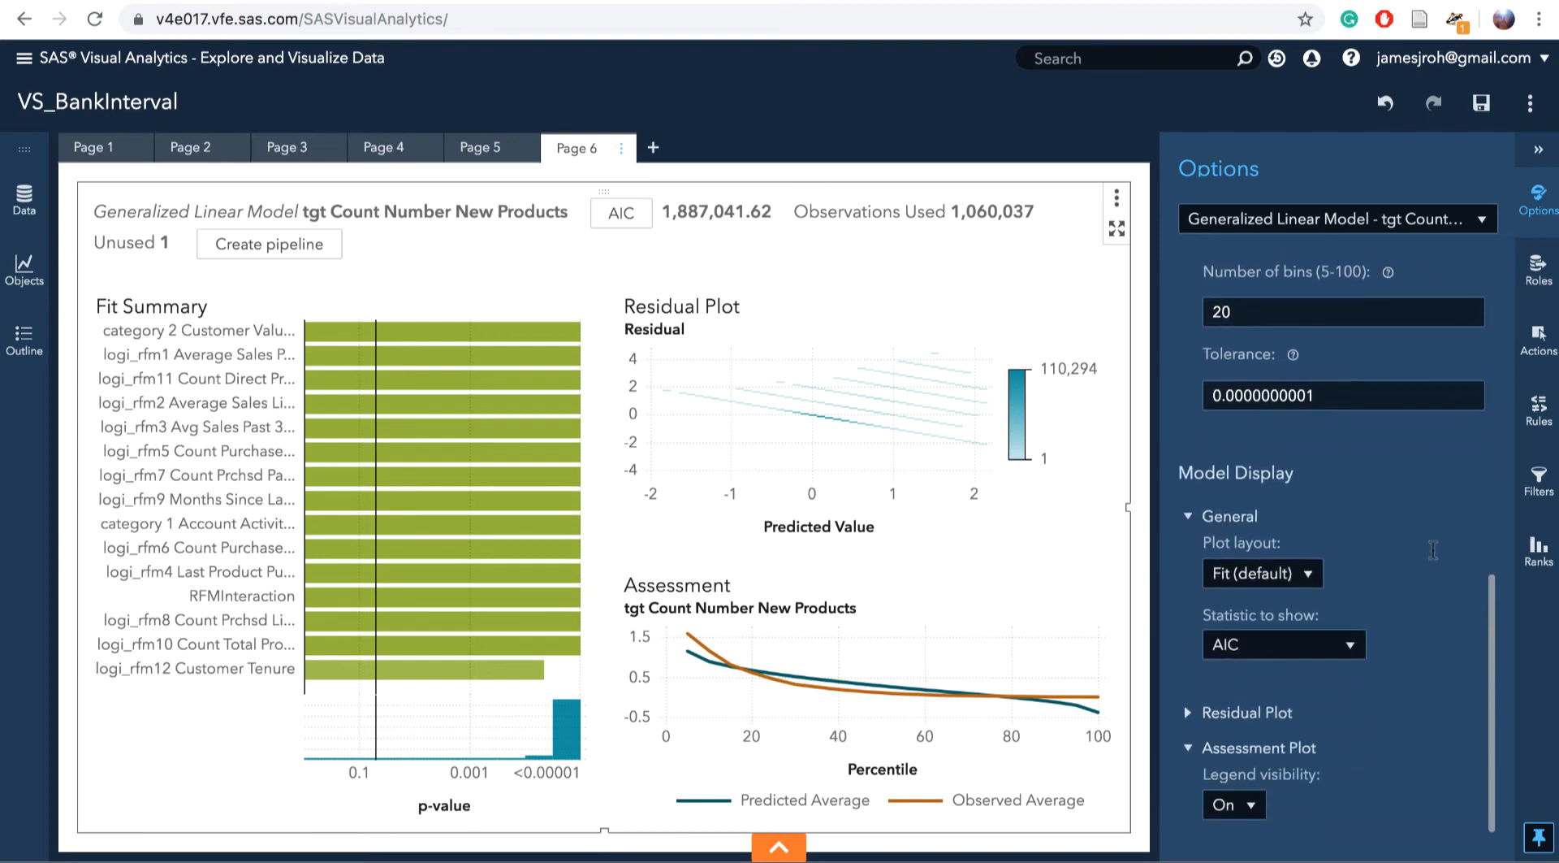
pyautogui.click(1277, 576)
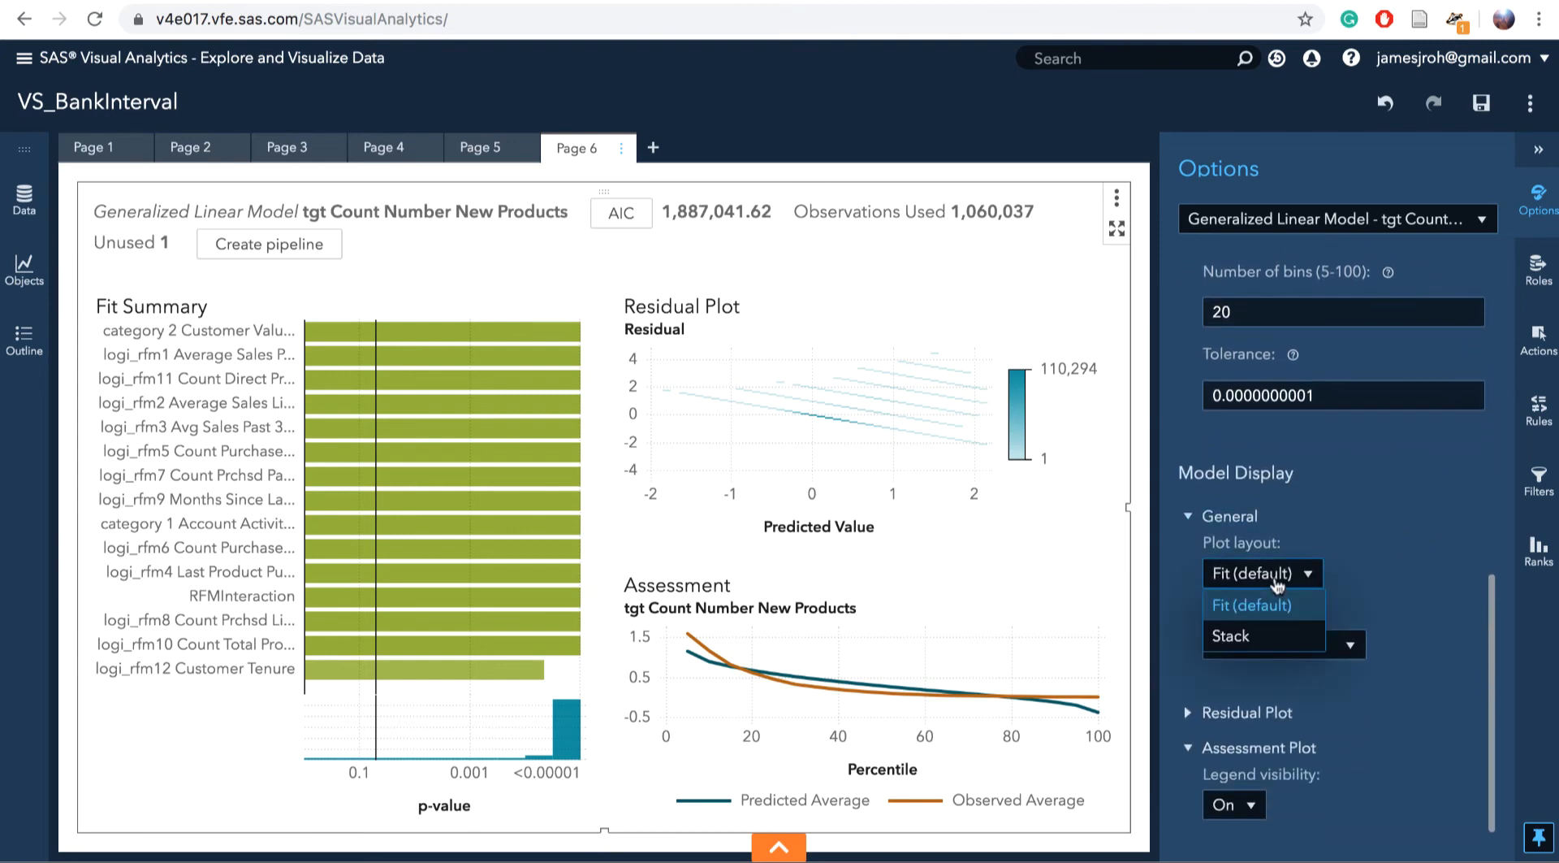
pyautogui.click(1263, 633)
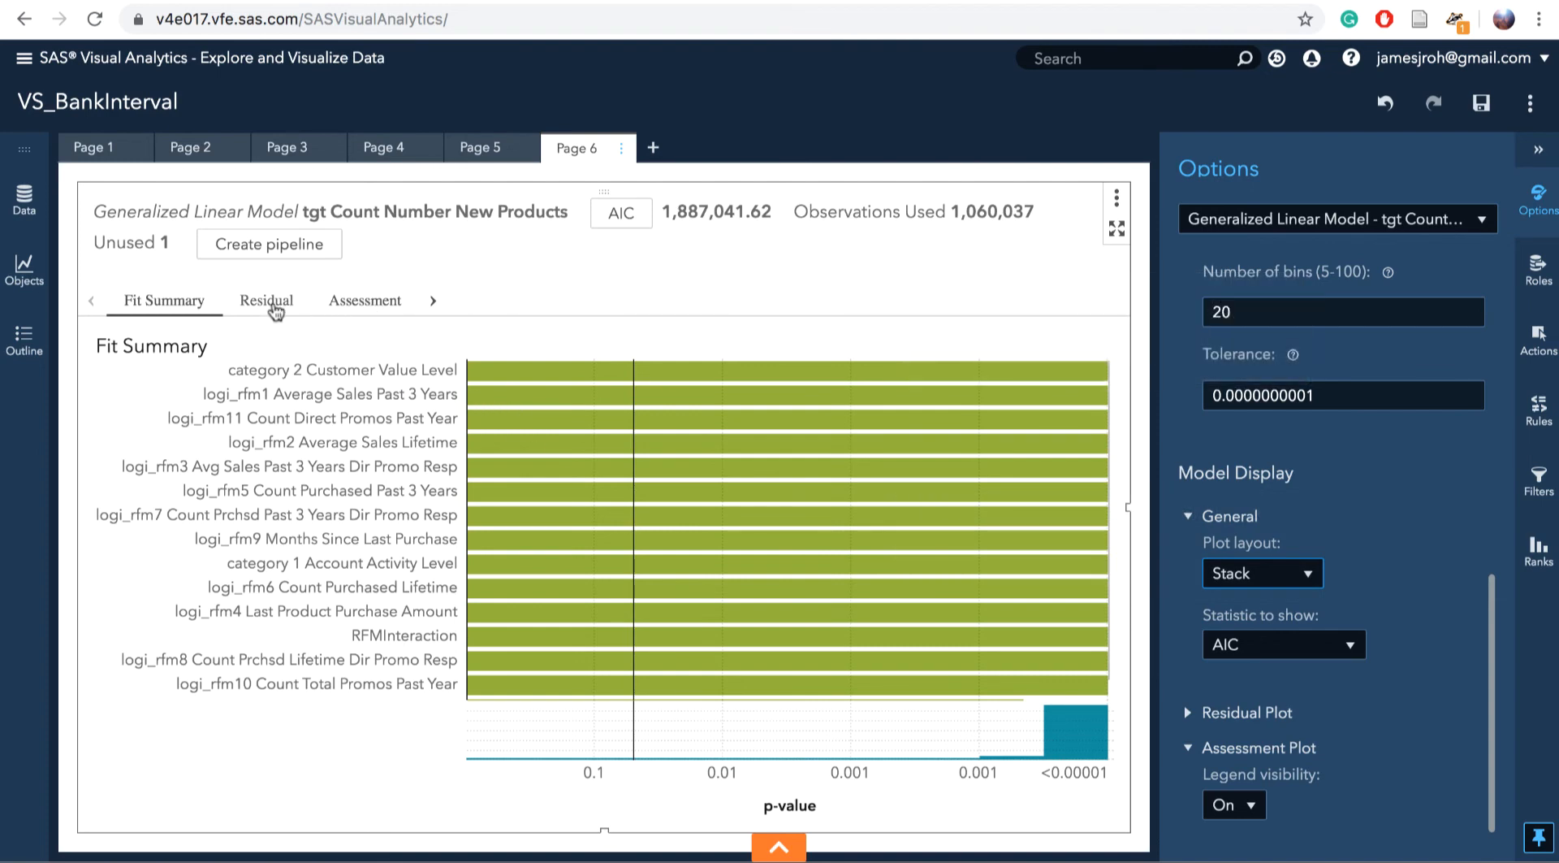
pyautogui.click(270, 302)
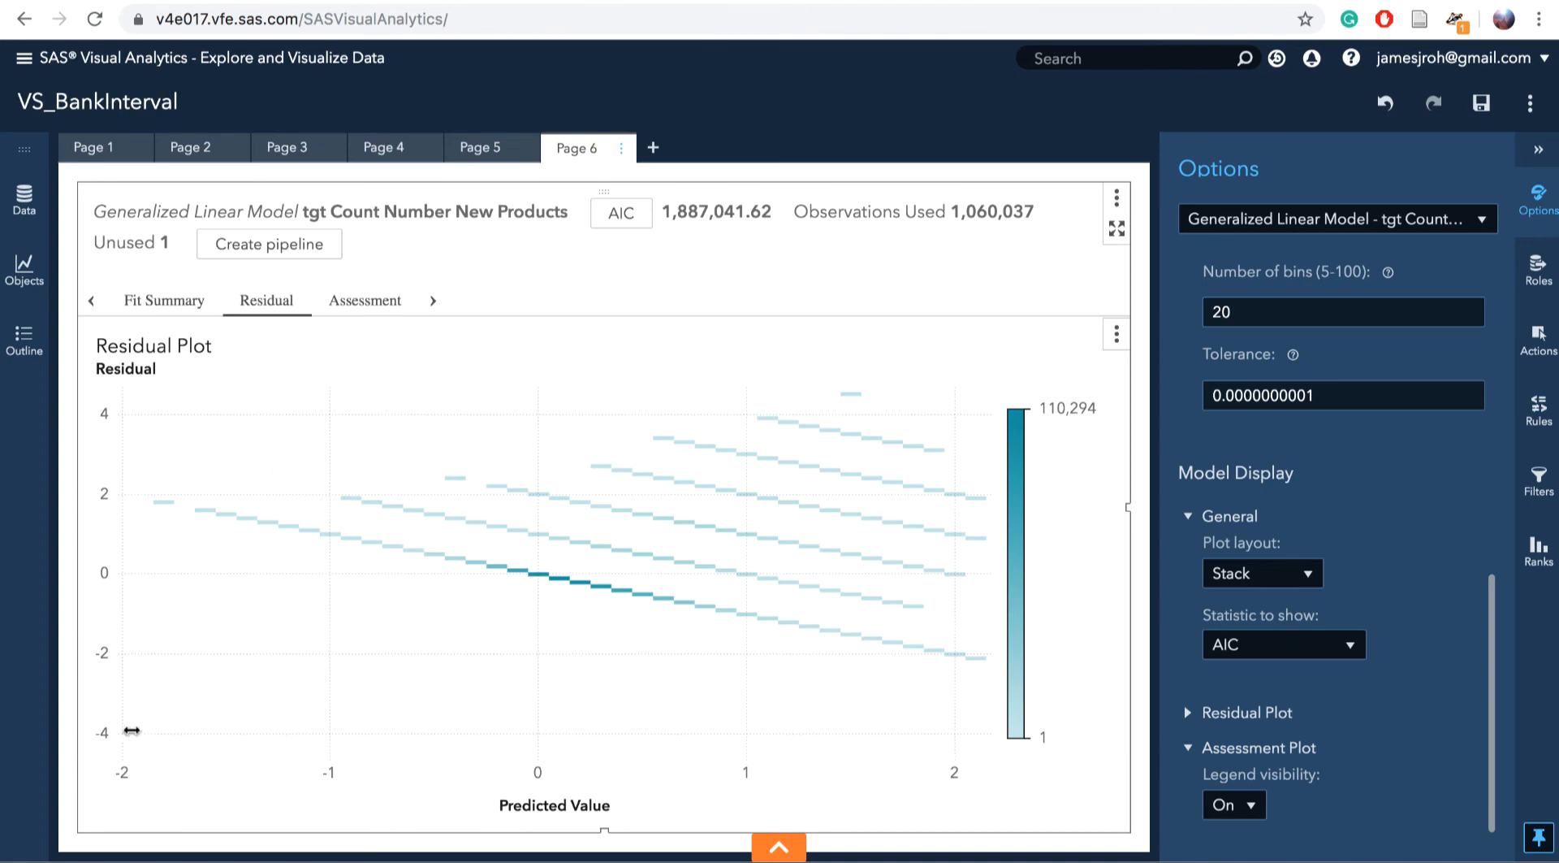
# Change the residual plot to show Standardized Pearson Residual against predicted value
pyautogui.click(128, 372)
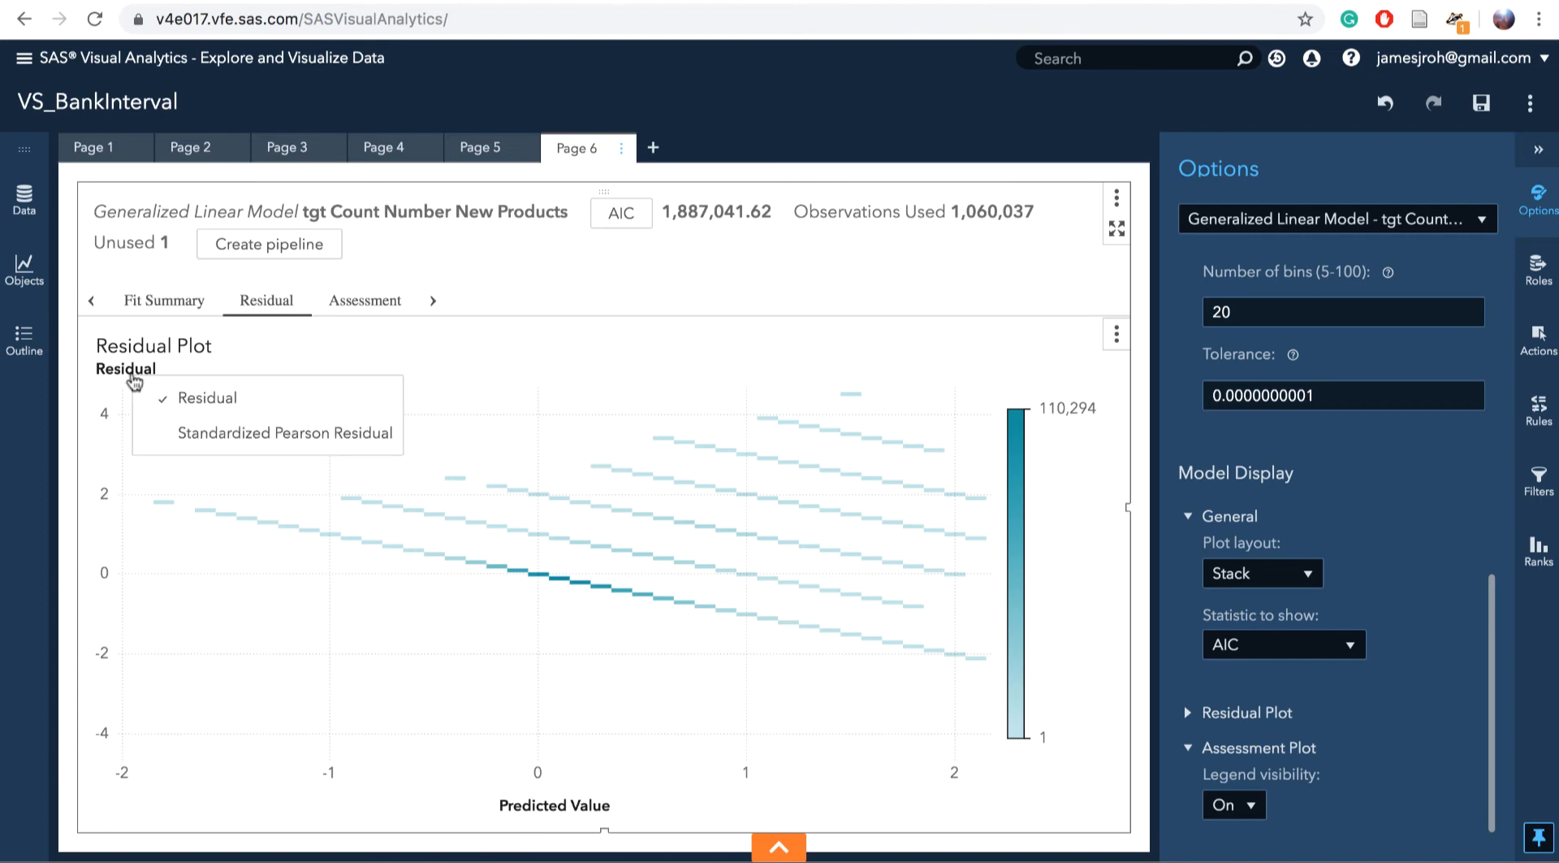
pyautogui.click(191, 434)
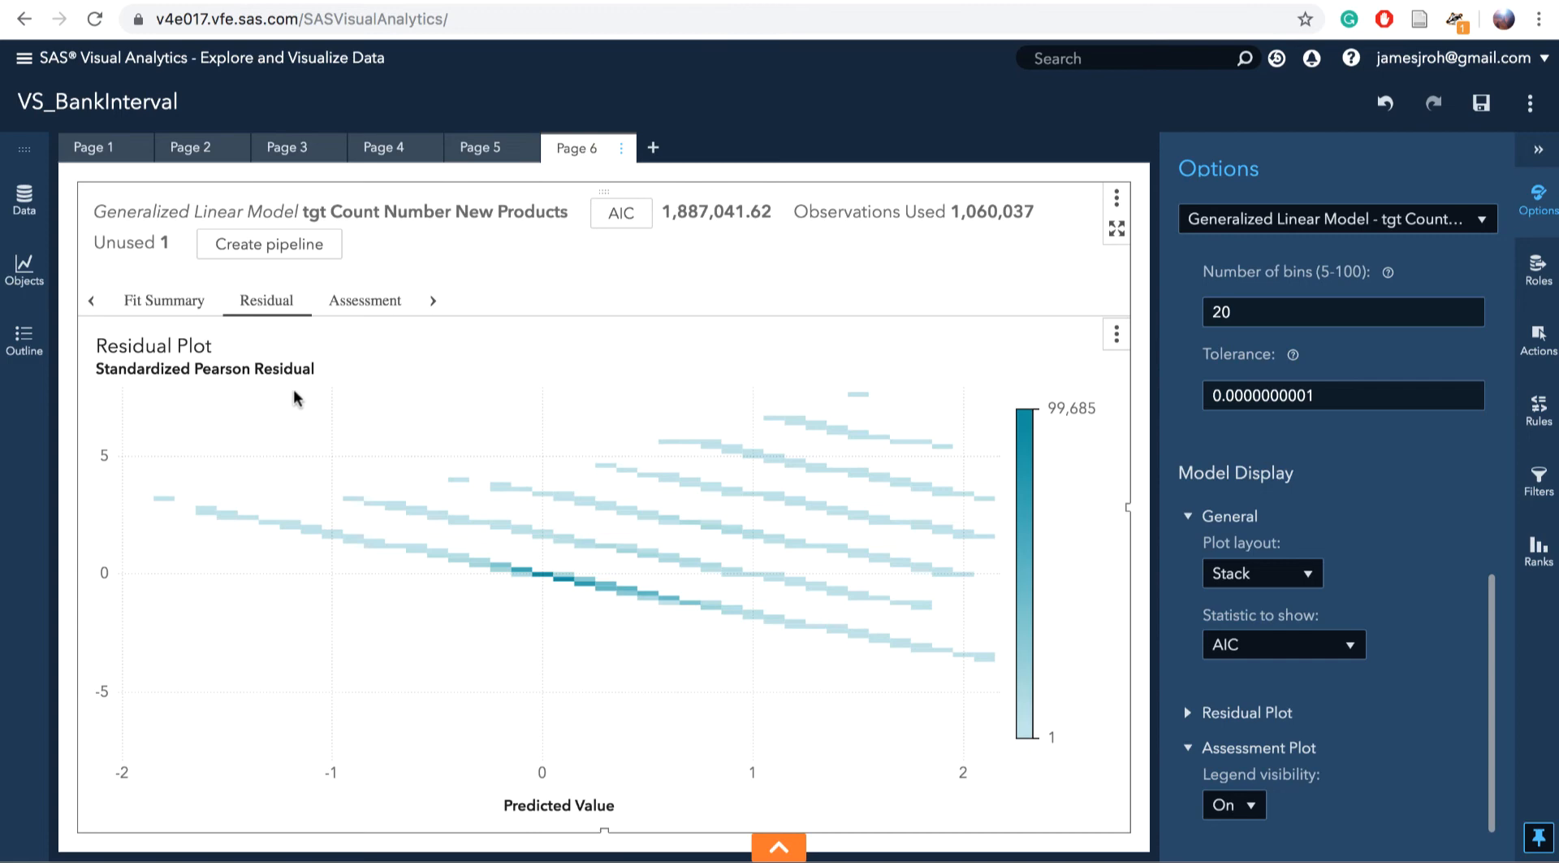
pyautogui.moveTo(564, 580)
# Display the Assessment chart comparing predicted and observed averages by percentile
pyautogui.click(378, 303)
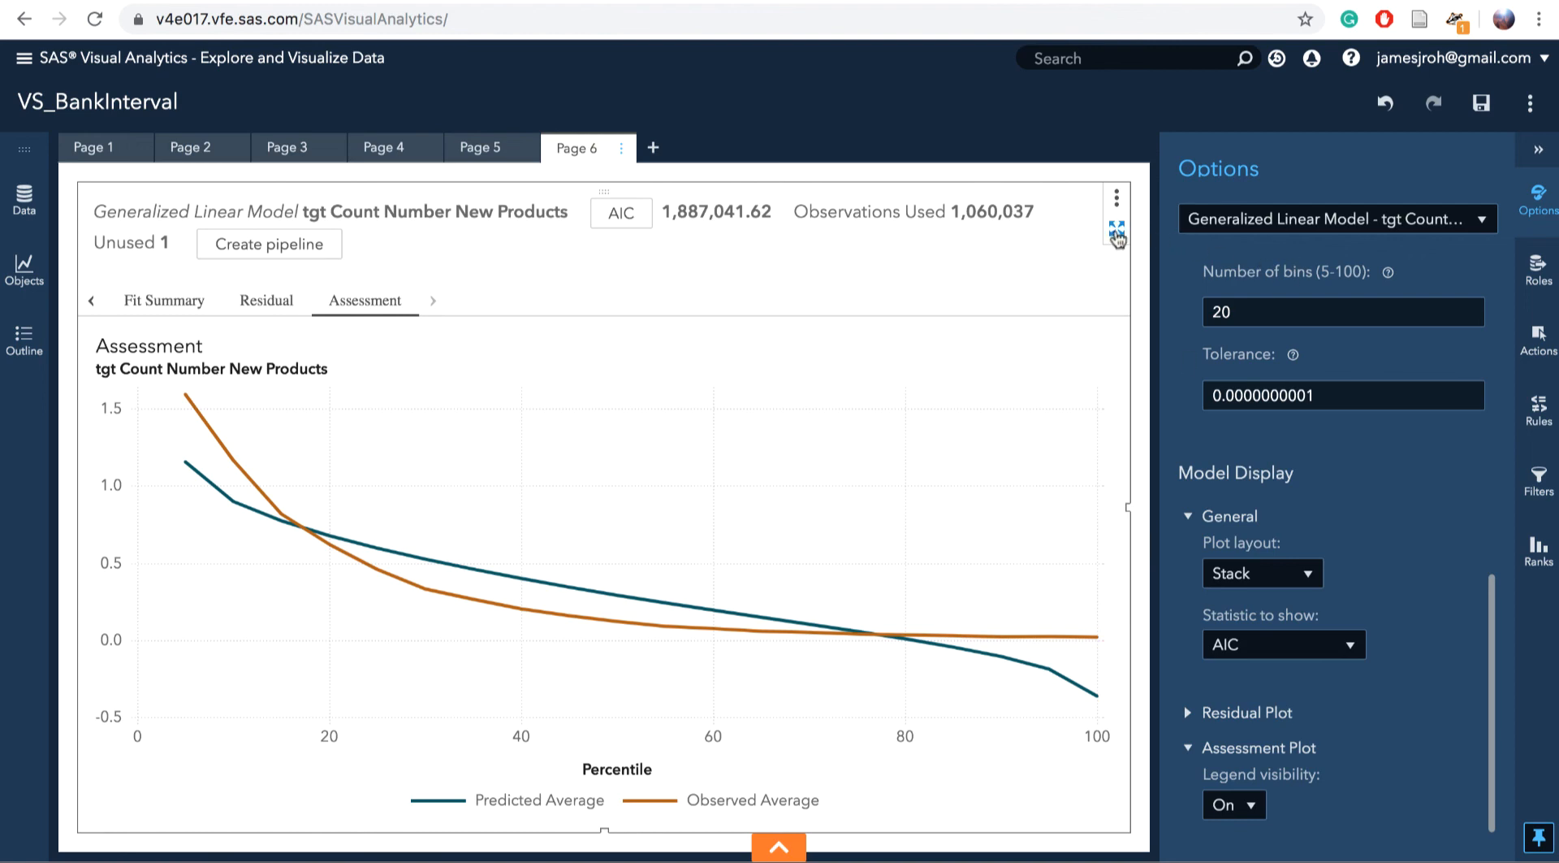
# Maximize the model, collapse the Options pane, and view the Type III Test chi-squares
pyautogui.click(1117, 234)
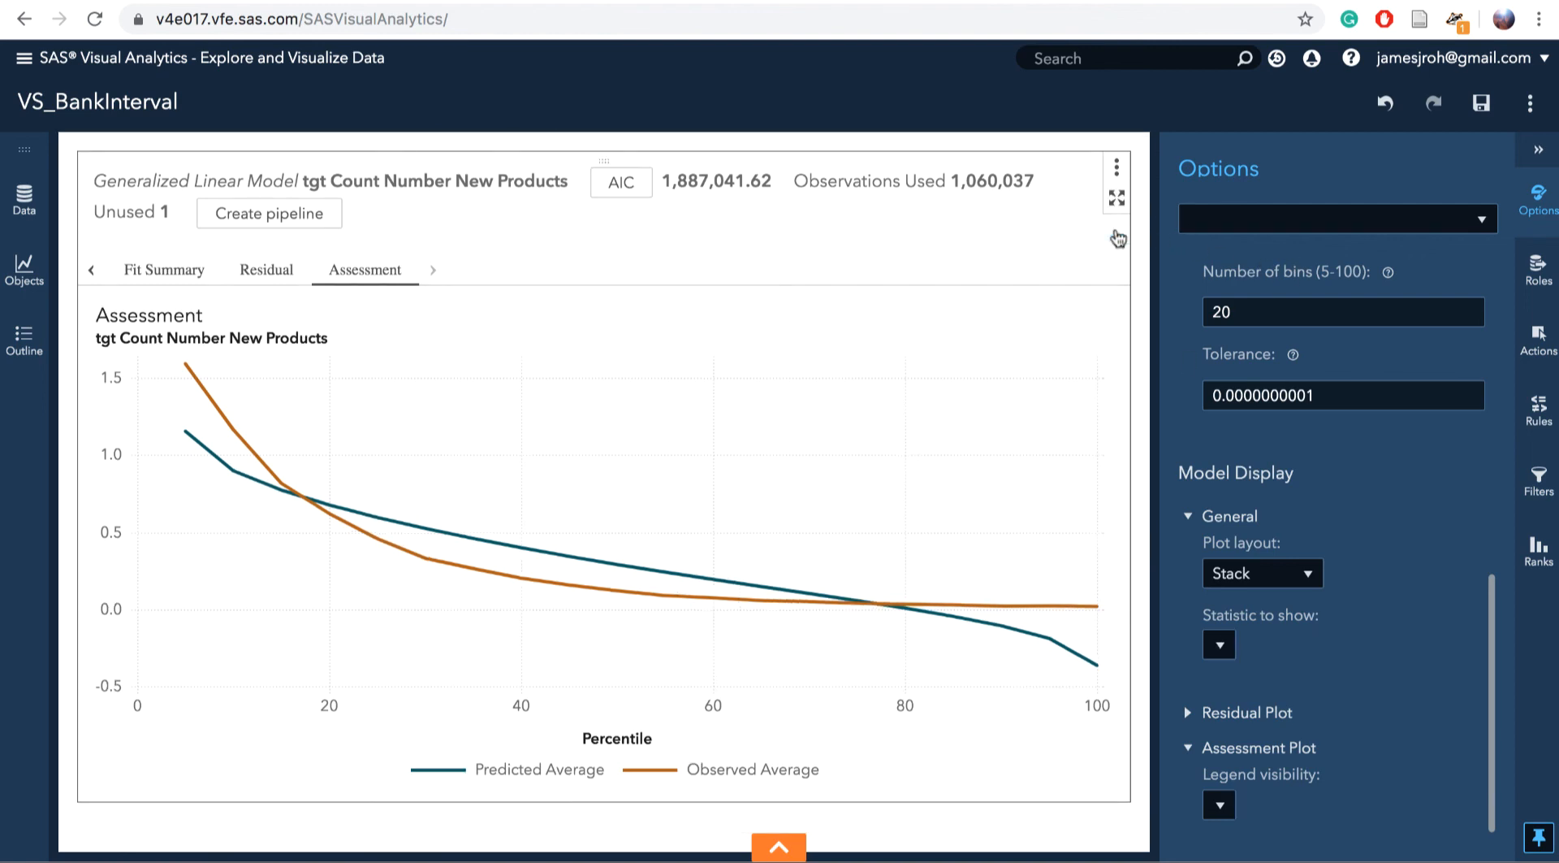
pyautogui.click(1538, 150)
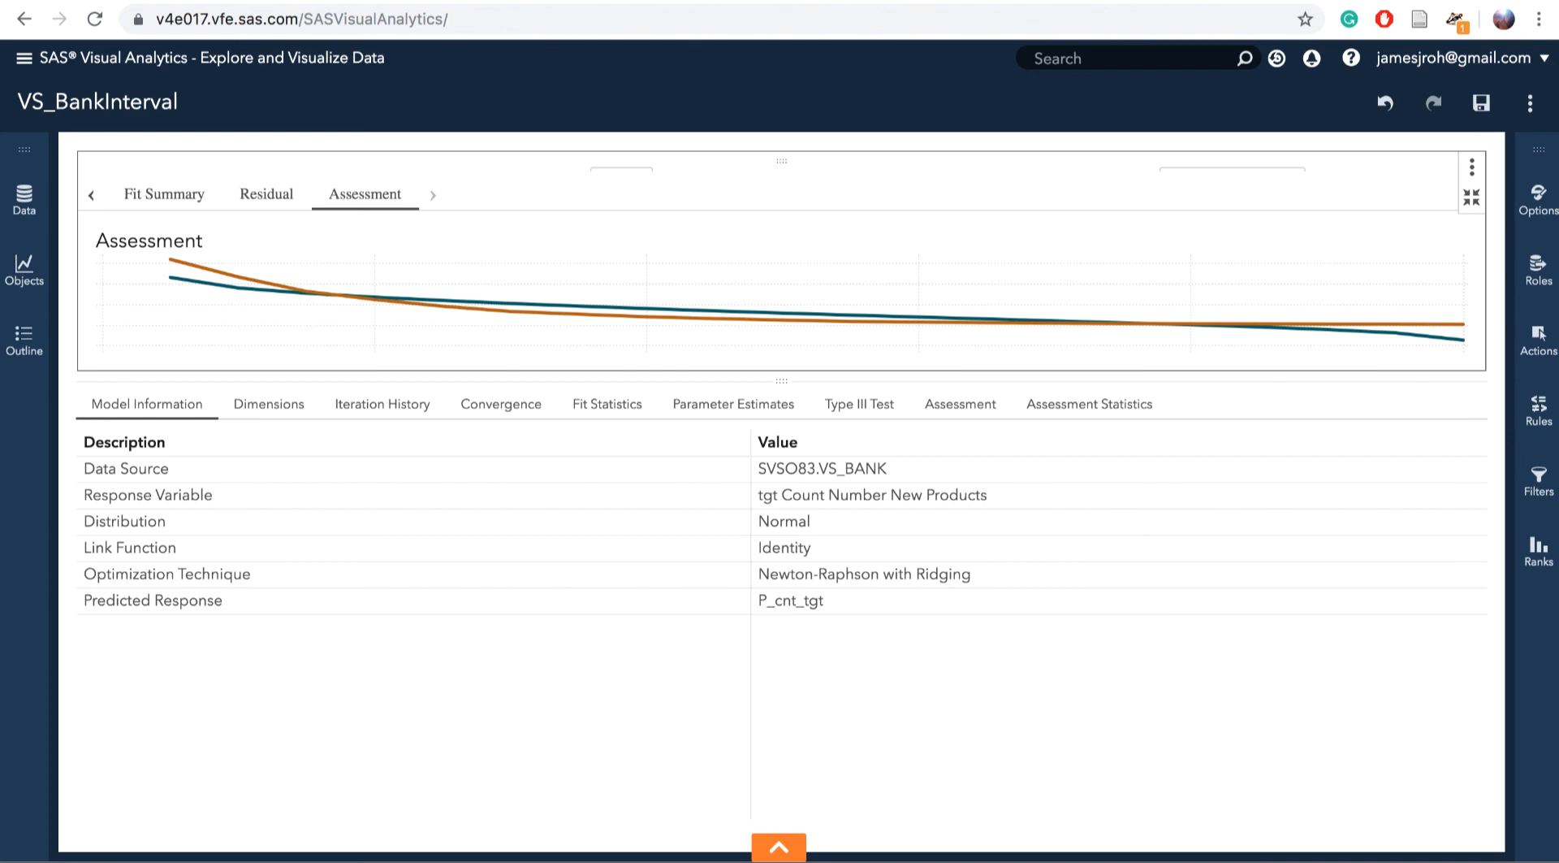
pyautogui.click(848, 411)
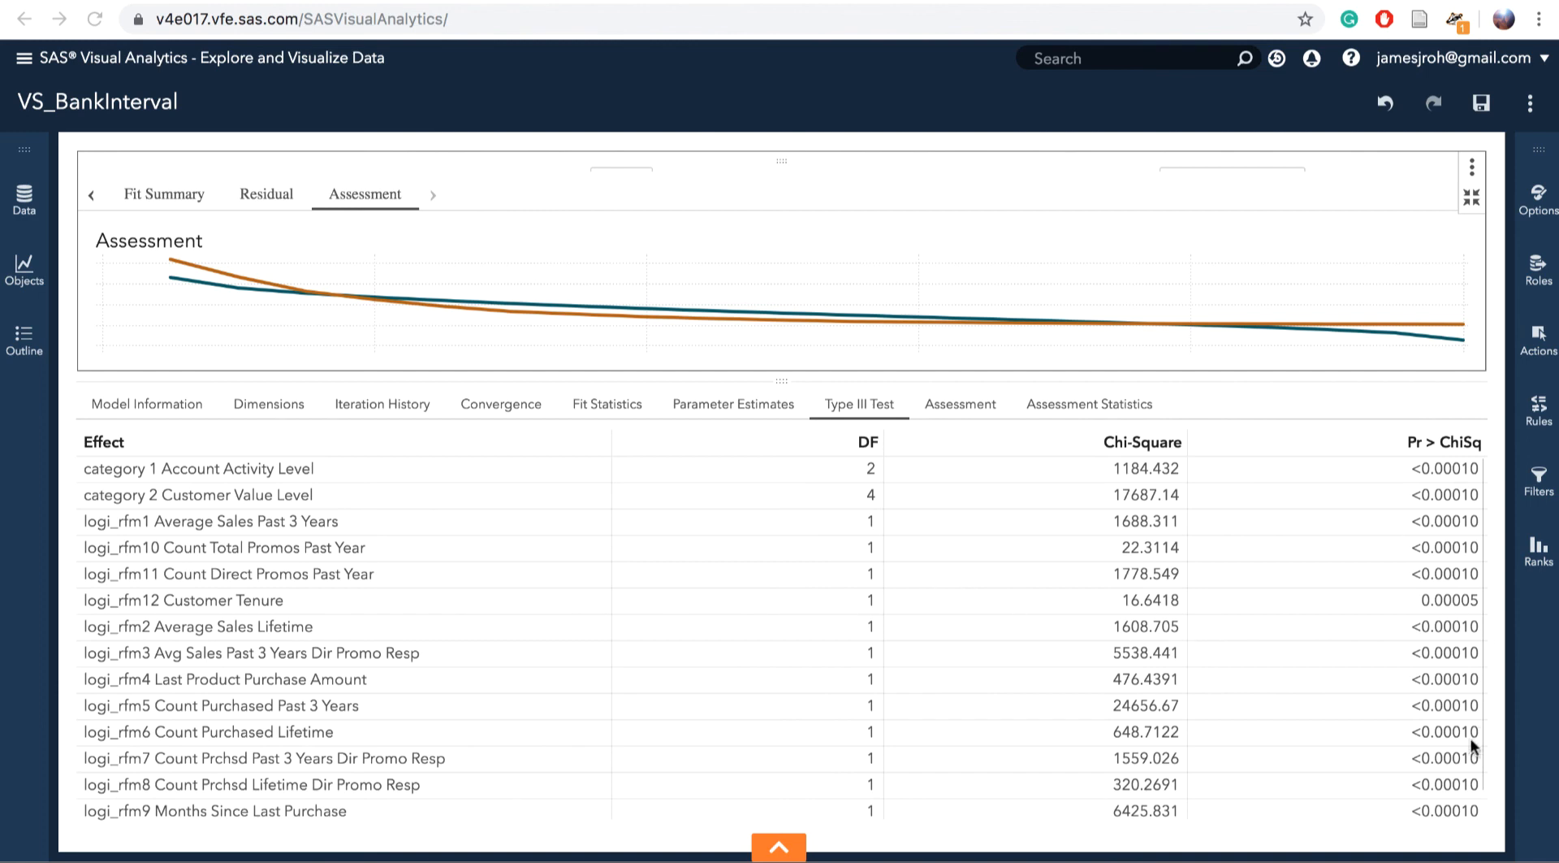
# Review the Type III Test table, then show Fit Statistics with AIC 1887042 and BIC 1887291
pyautogui.scroll(-1, 1288, 720)
pyautogui.scroll(1, 1288, 721)
pyautogui.click(611, 410)
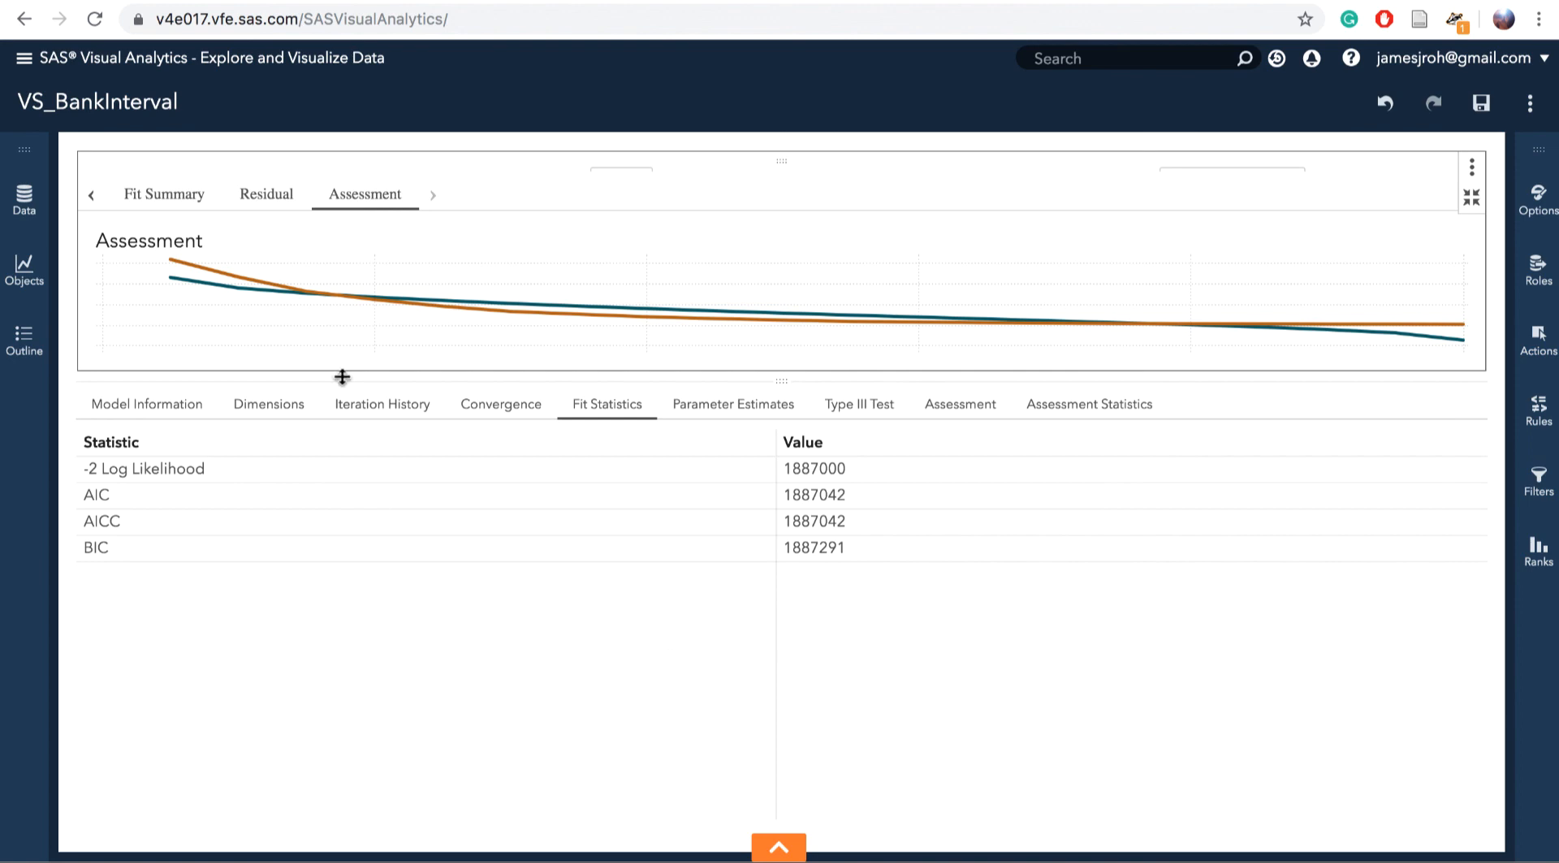
# Review Model Information, Dimensions, Iteration History, Convergence and Fit Statistics, ending on Parameter Estimates (Intercept 2.814306)
pyautogui.click(146, 409)
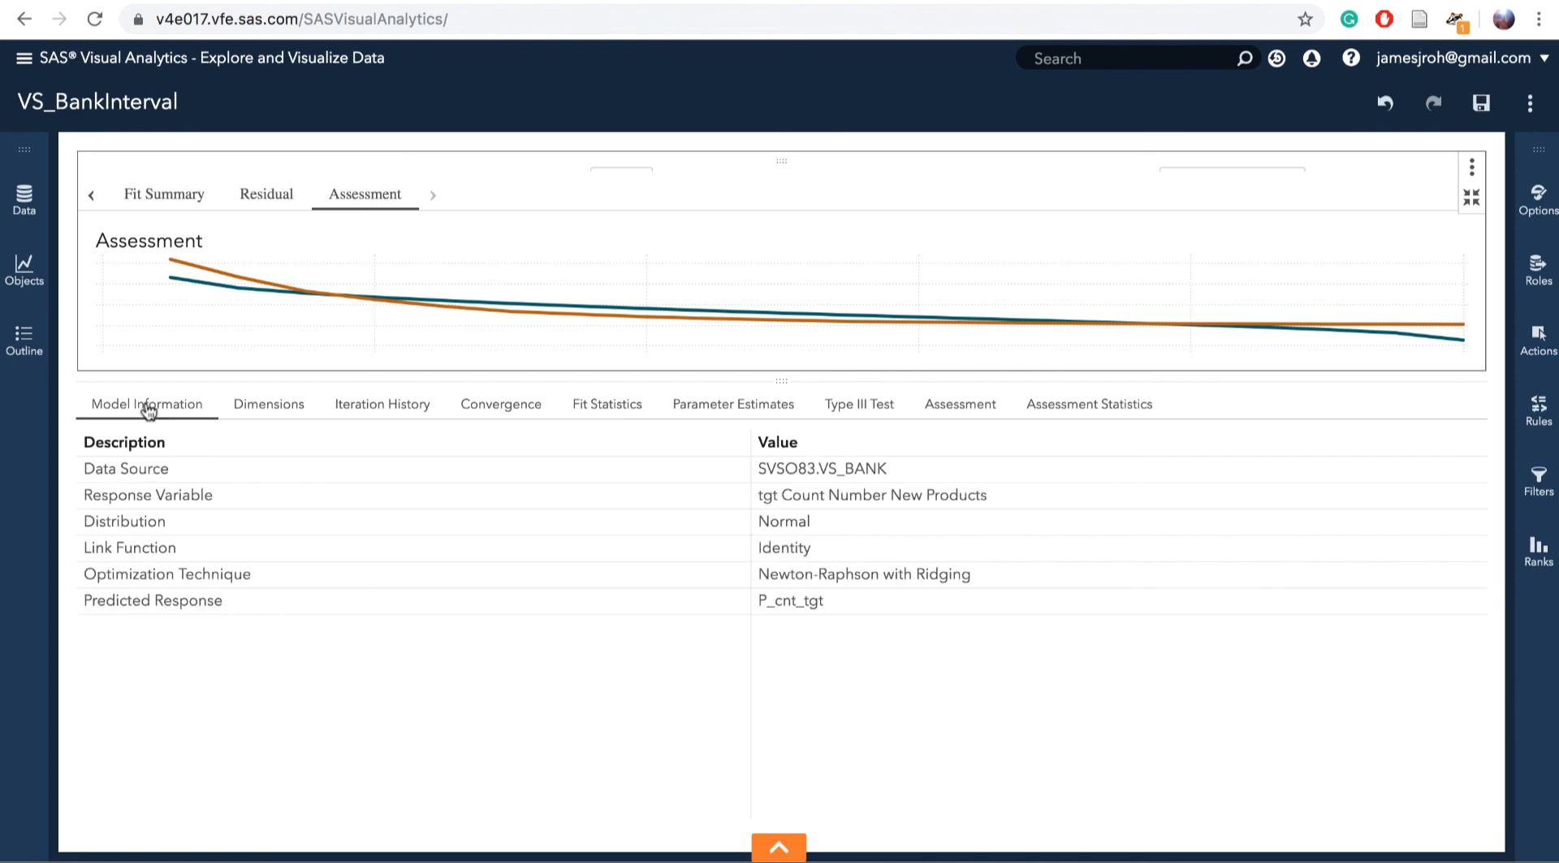
pyautogui.click(259, 416)
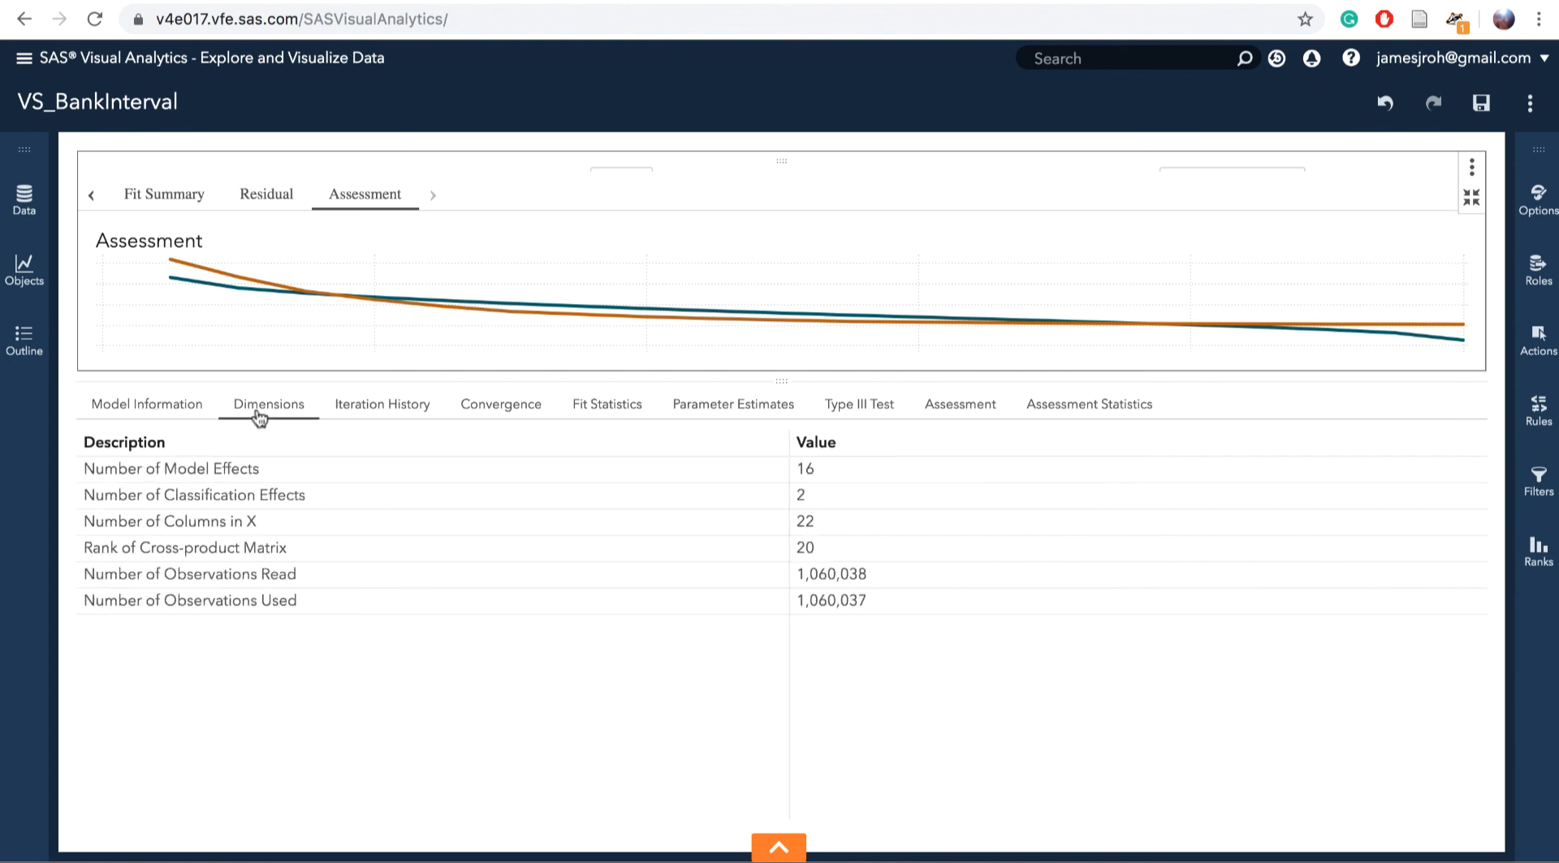
pyautogui.click(367, 414)
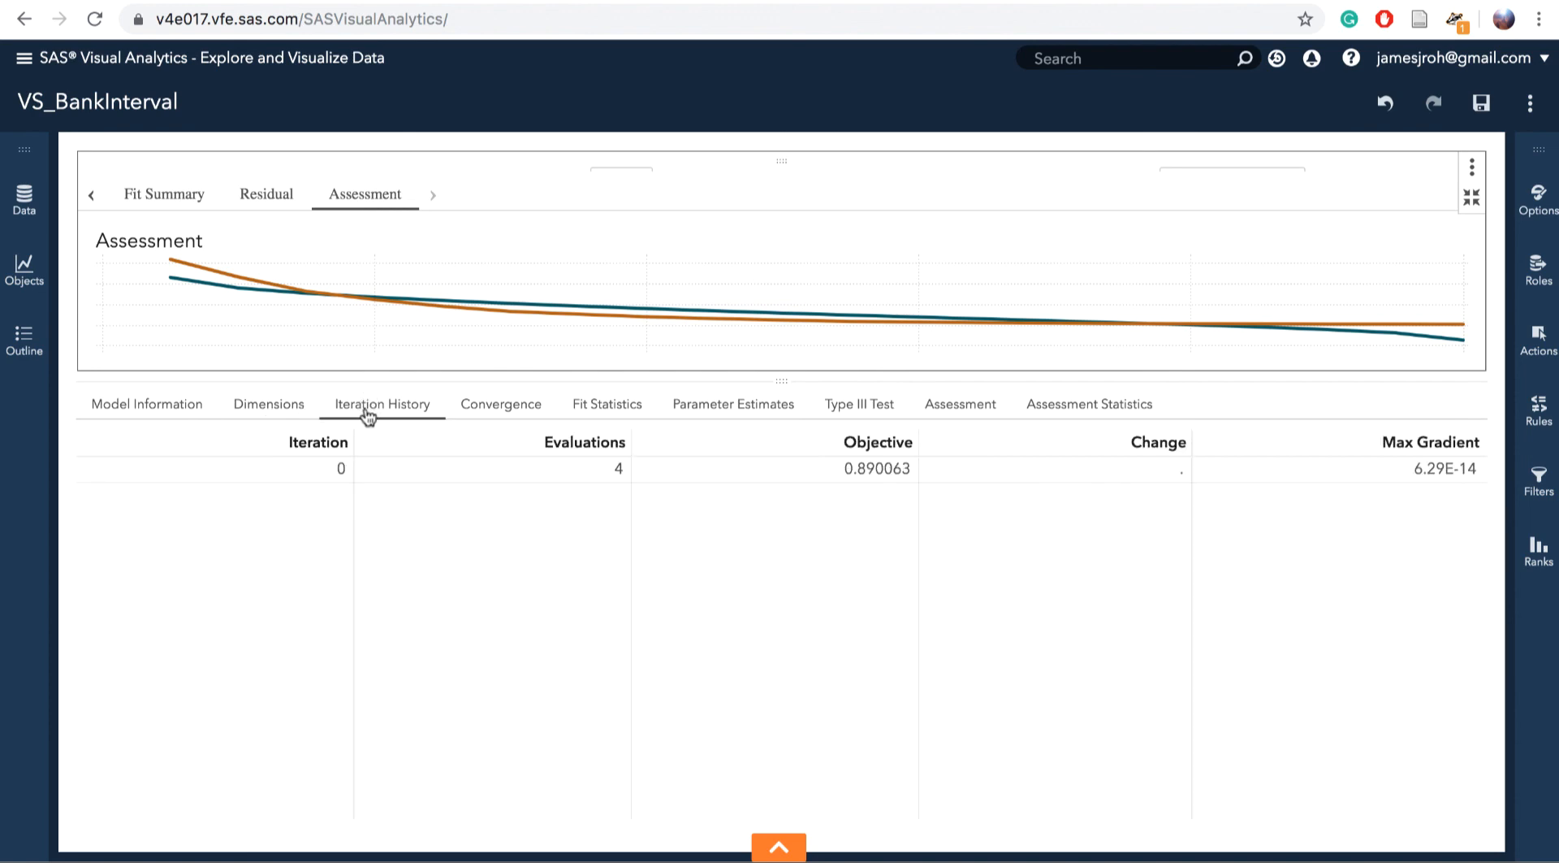
pyautogui.click(514, 412)
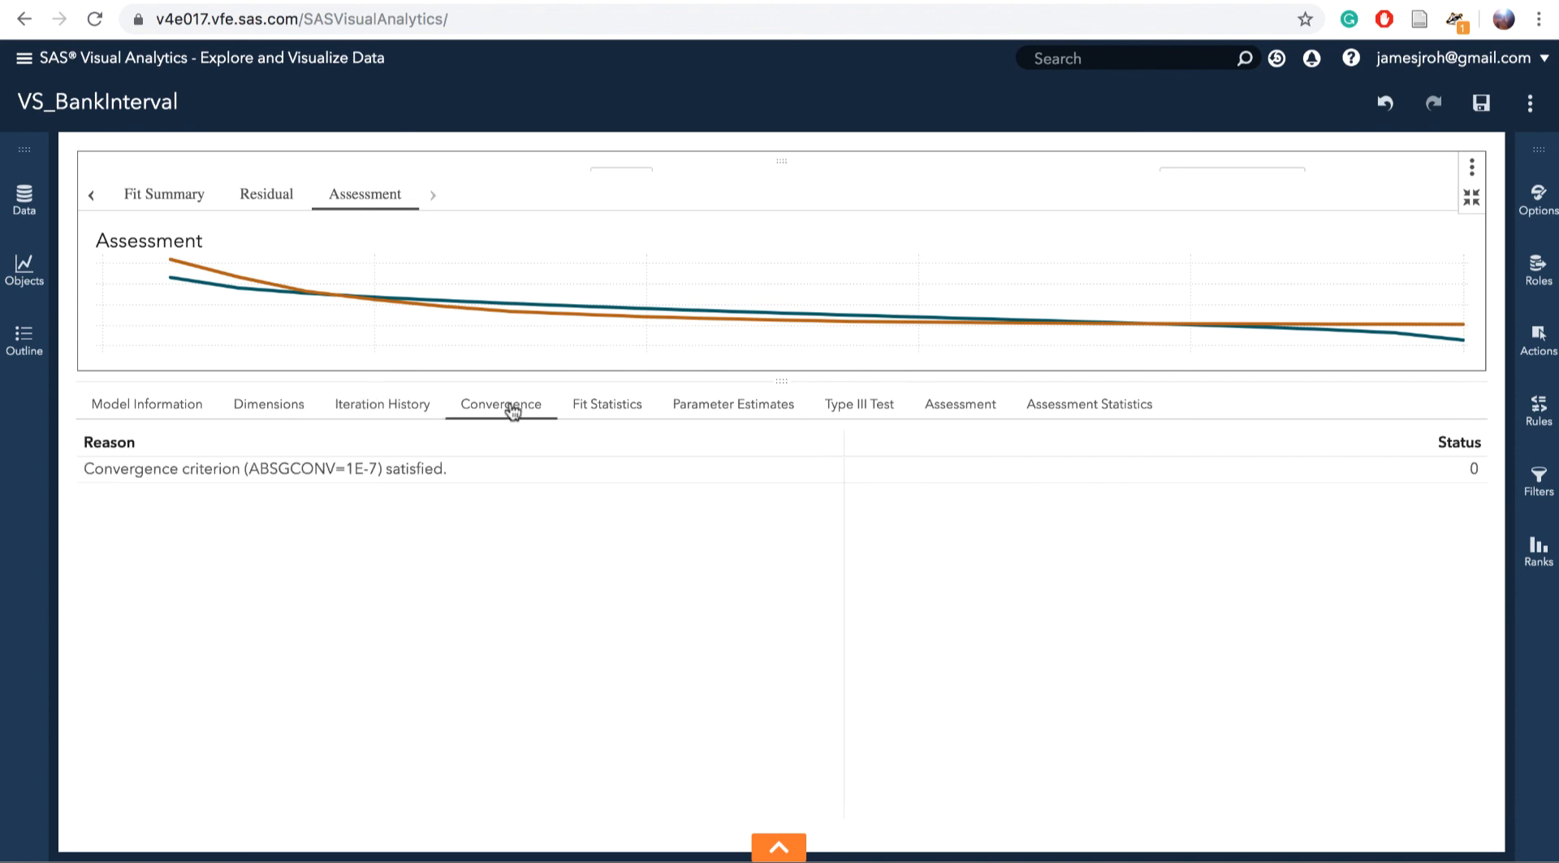
pyautogui.click(611, 408)
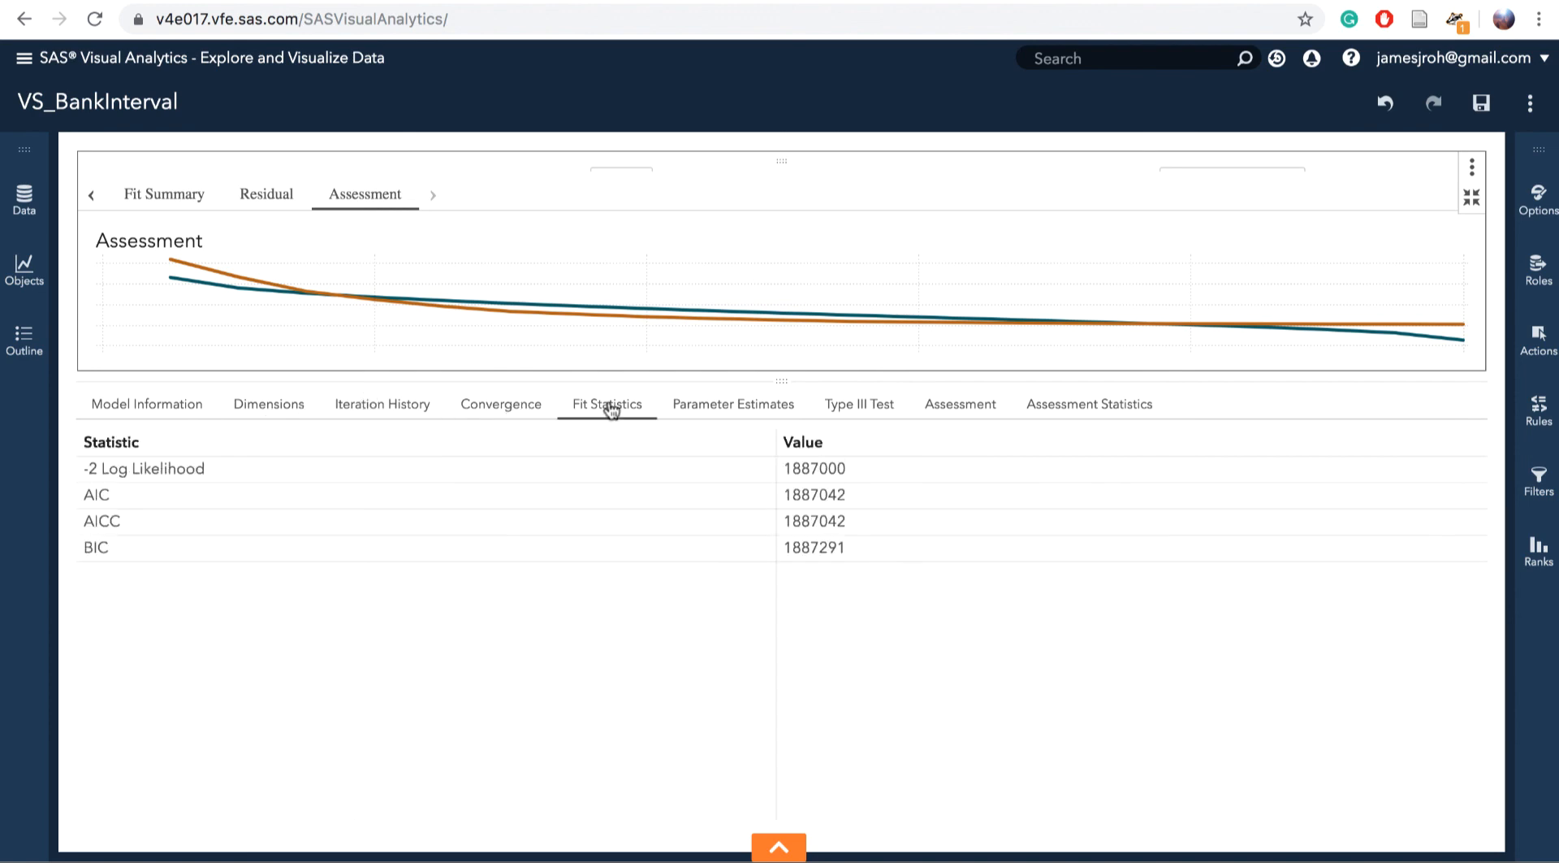
pyautogui.click(721, 412)
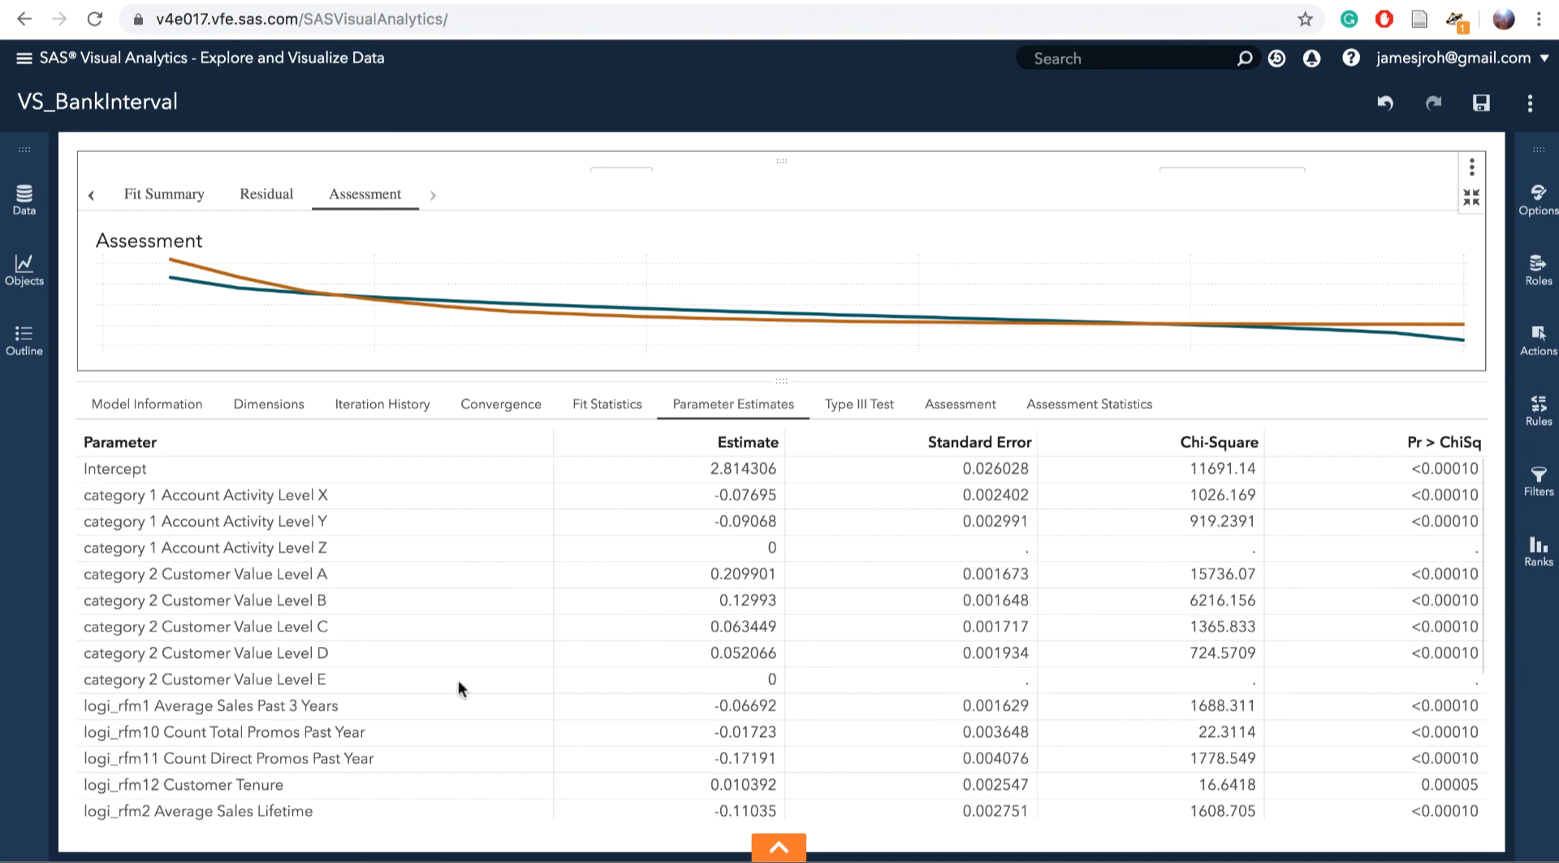